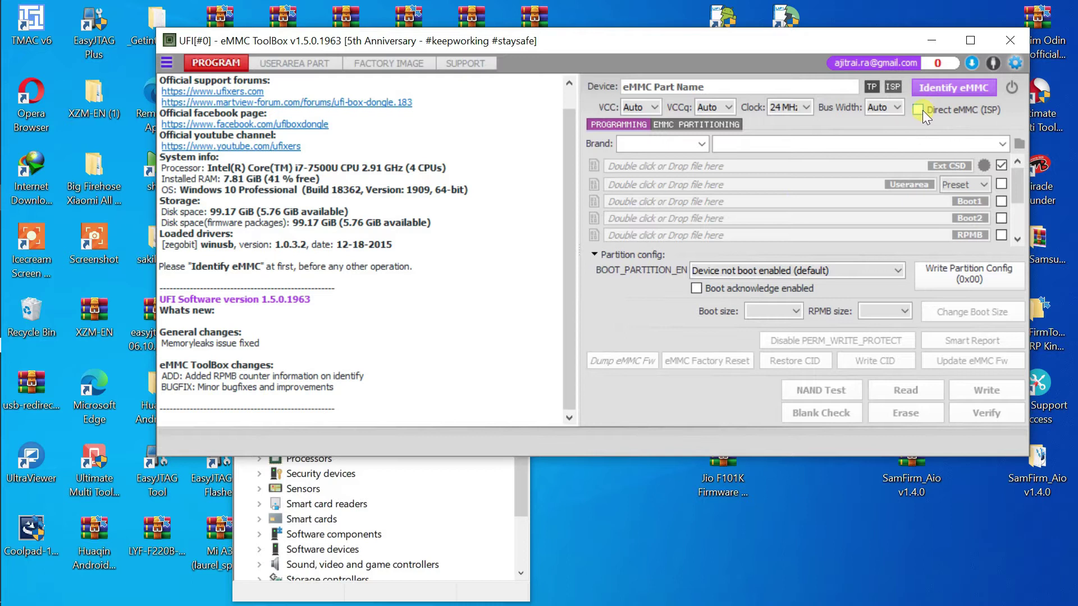
Step: Enable Direct eMMC (ISP), identify the connected chip and examine the device lifetime entry in its health report
click(919, 110)
click(943, 87)
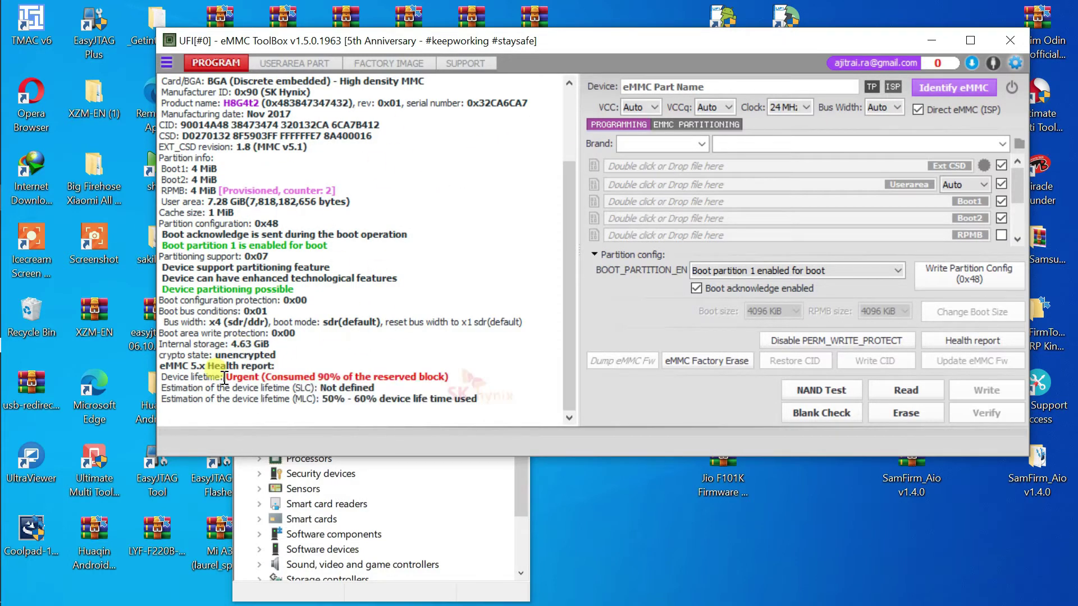
drag(224, 377, 453, 375)
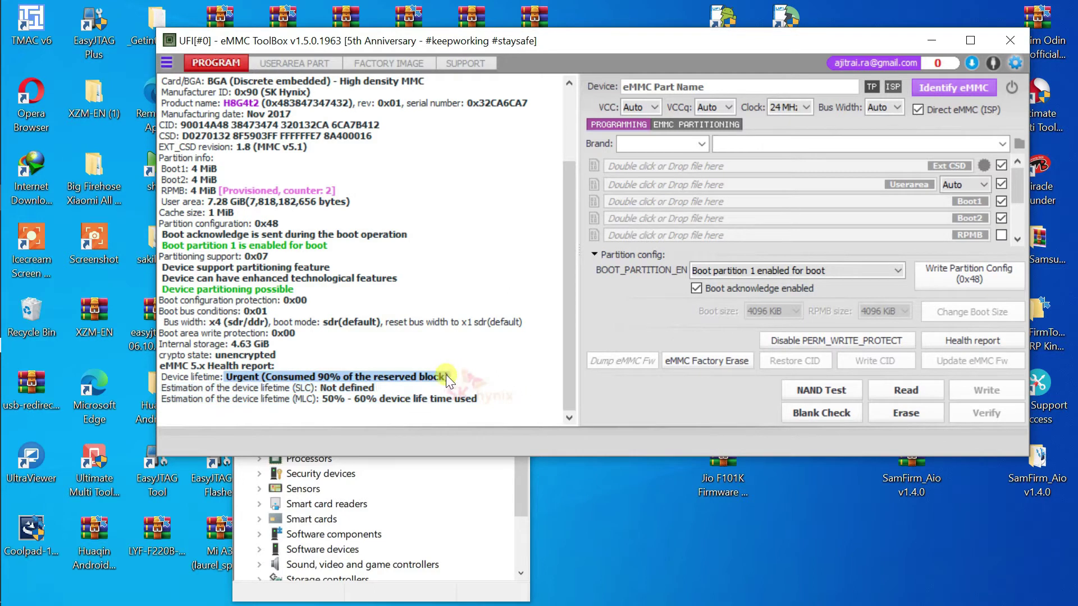
click(424, 353)
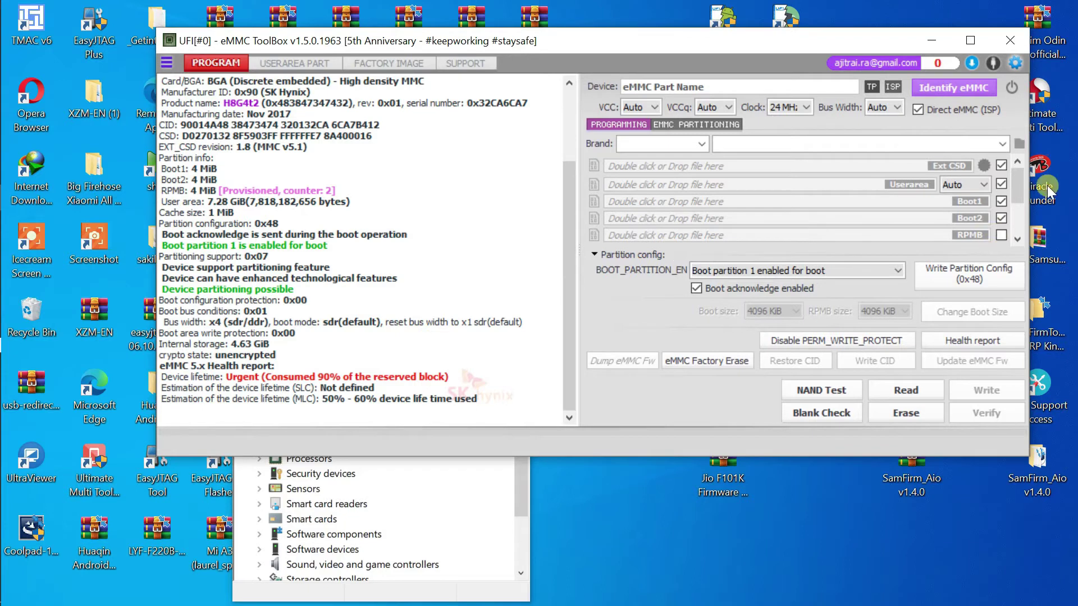
Step: Set the Userarea size to 512 MiB and start reading Ext CSD, Userarea, Boot1 and Boot2
click(980, 184)
click(961, 318)
click(902, 393)
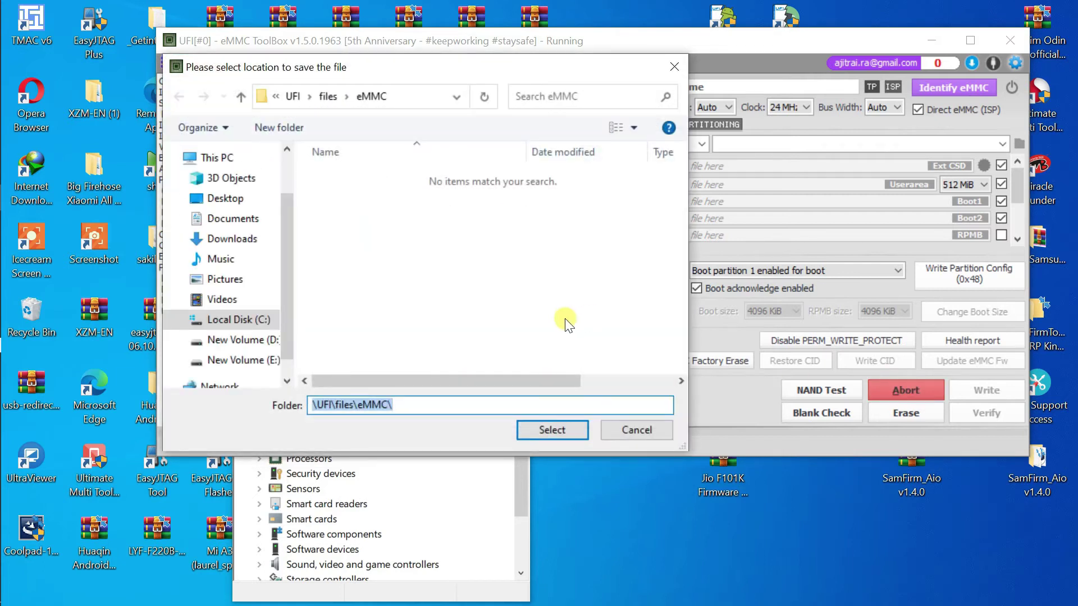
Step: Create a folder named "j2 haf dump" on the D: drive, save the dump files there and review the read log
click(240, 340)
double_click(358, 266)
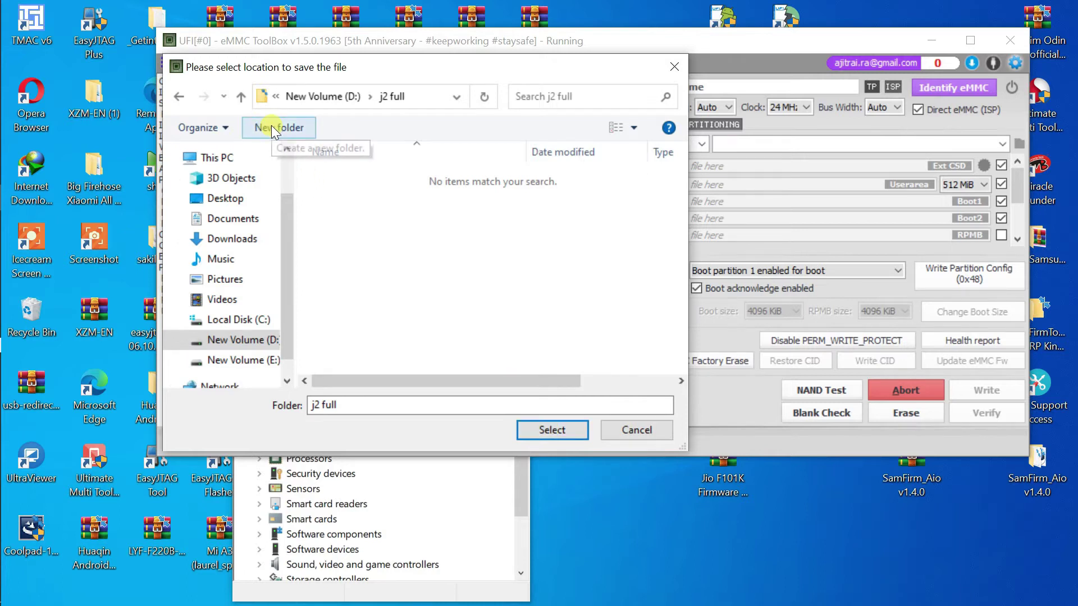
click(235, 98)
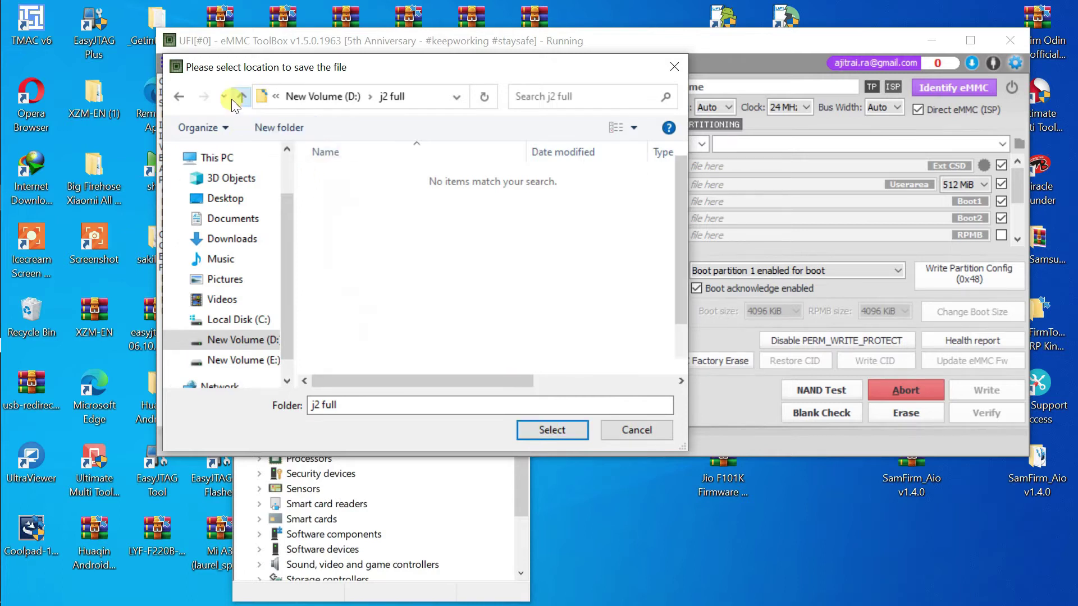
click(272, 124)
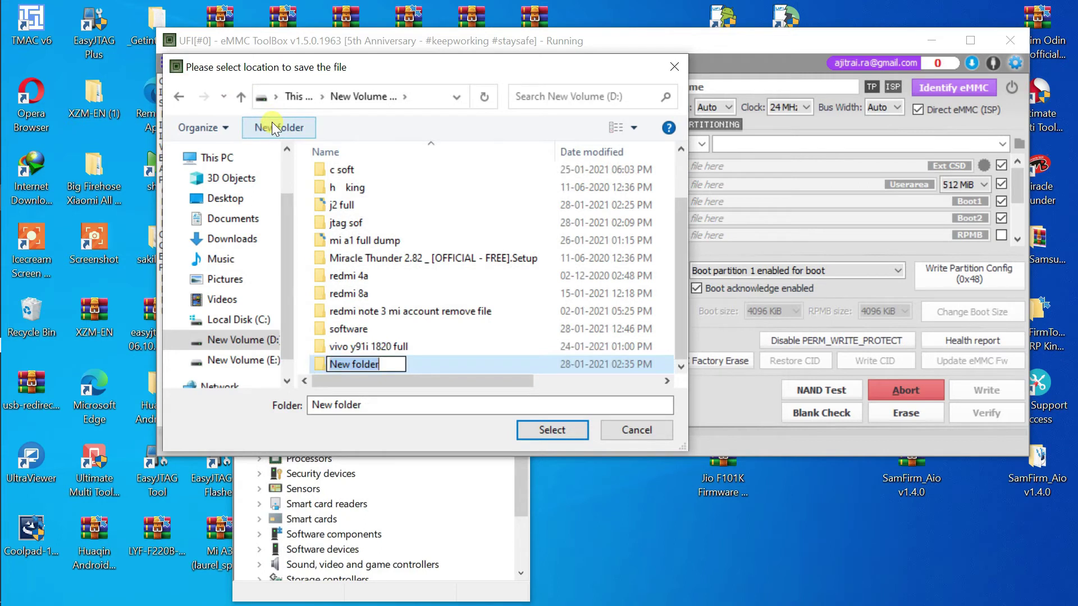
text(j2)
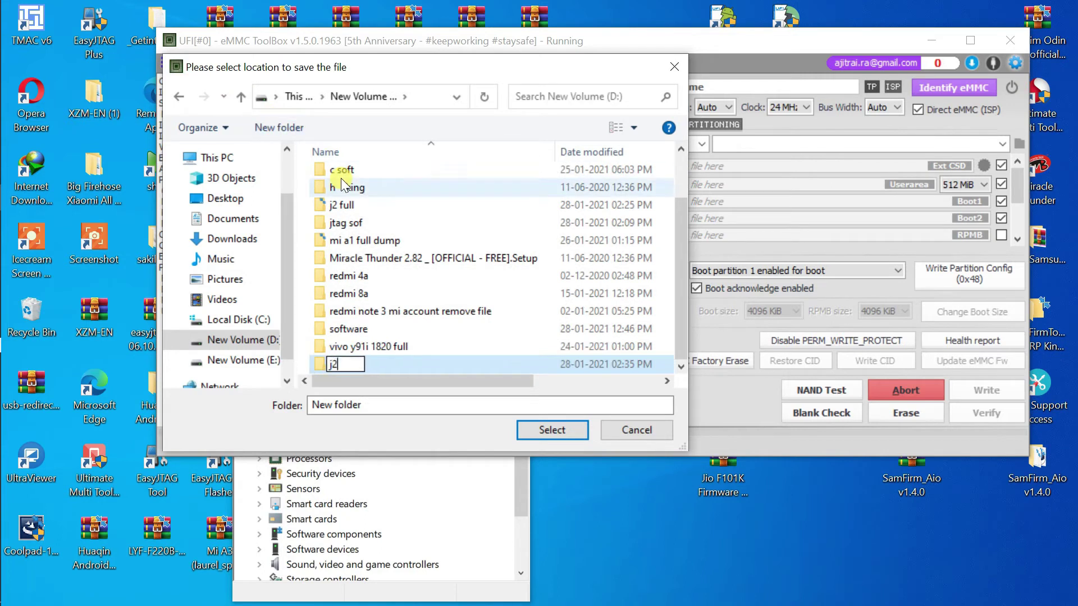
text( haf dum)
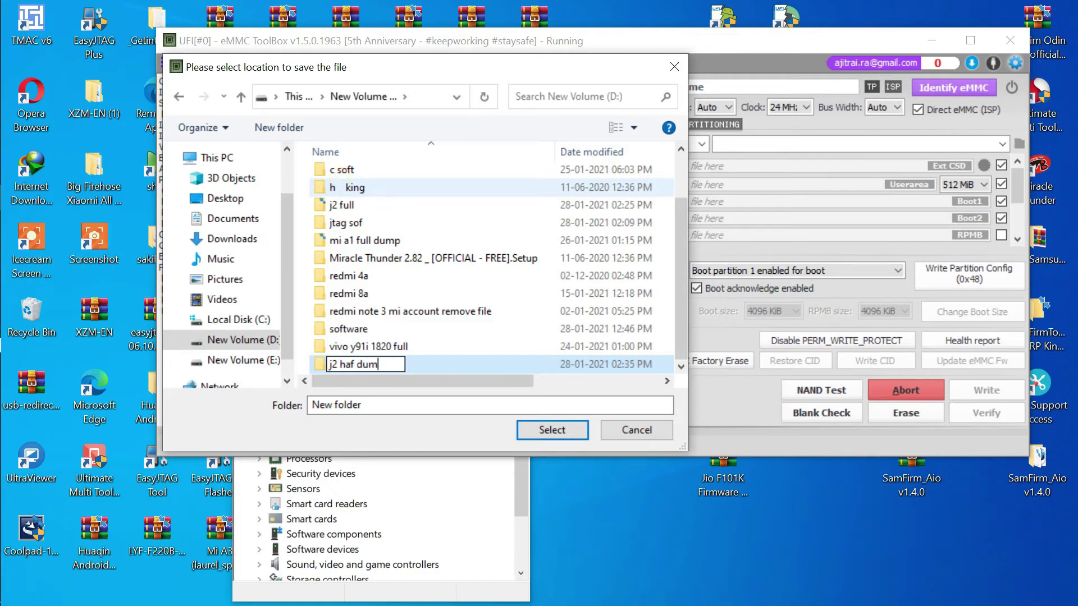
text(p)
key(Return)
key(Return)
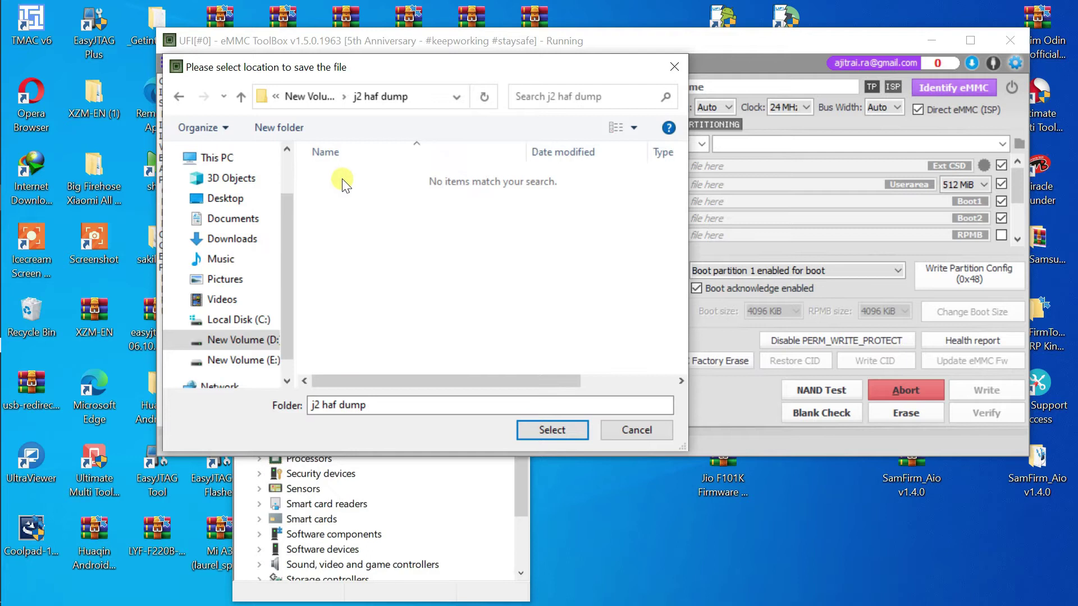
click(555, 429)
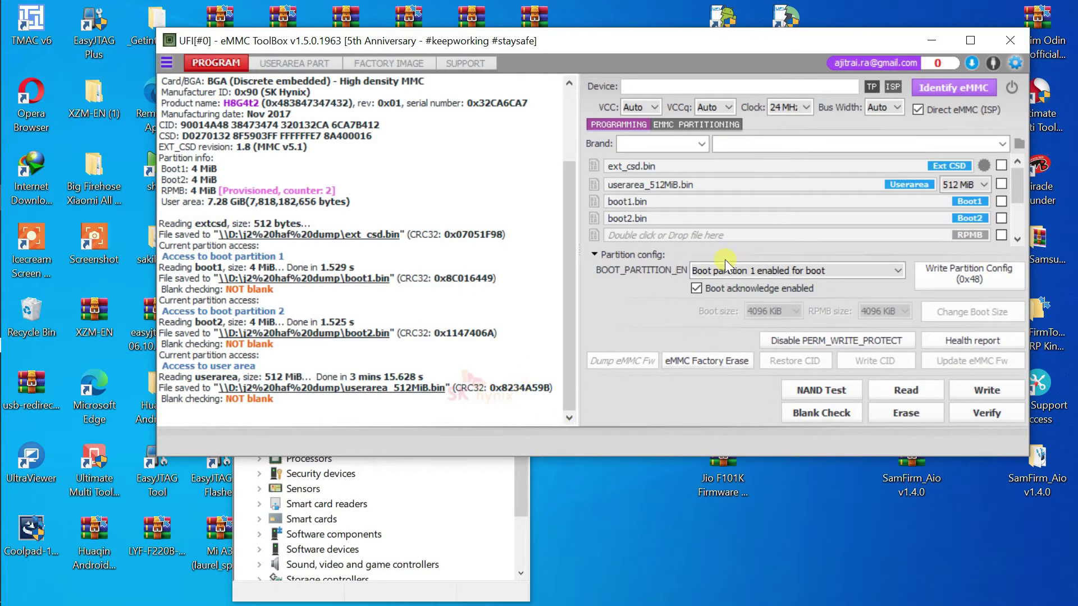
drag(330, 411, 135, 233)
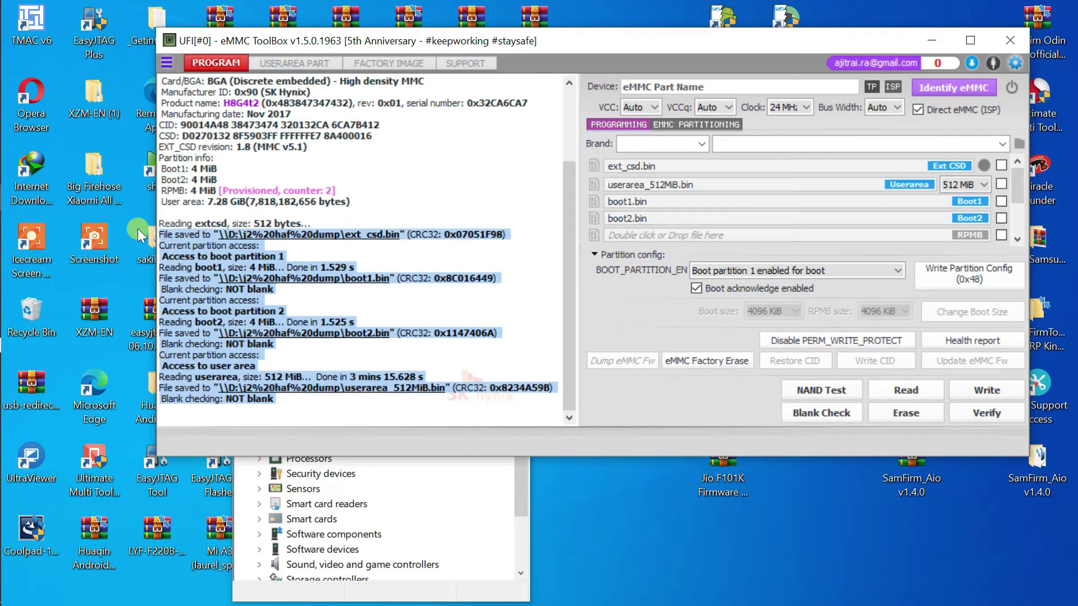
click(522, 347)
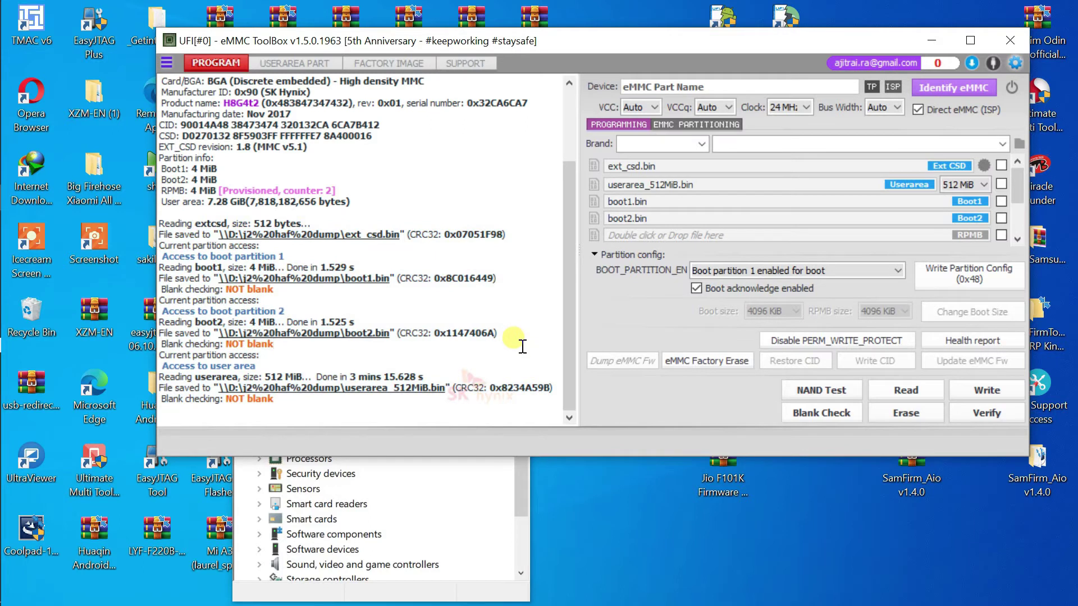
Step: Select the user area partitions EFS, CPEFS, m9kefs1, m9kefs2, m9kefs3, CDMA-RADIO, RADIO, PERSISTENT and PERSDATA for backup
click(306, 61)
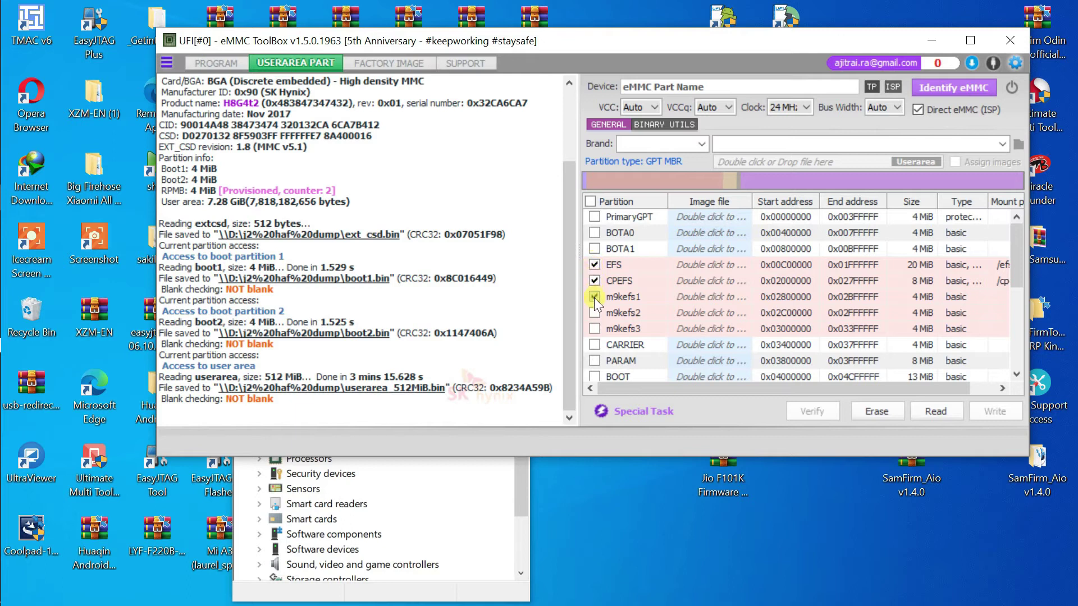
click(594, 329)
scroll(648, 331, down, 2)
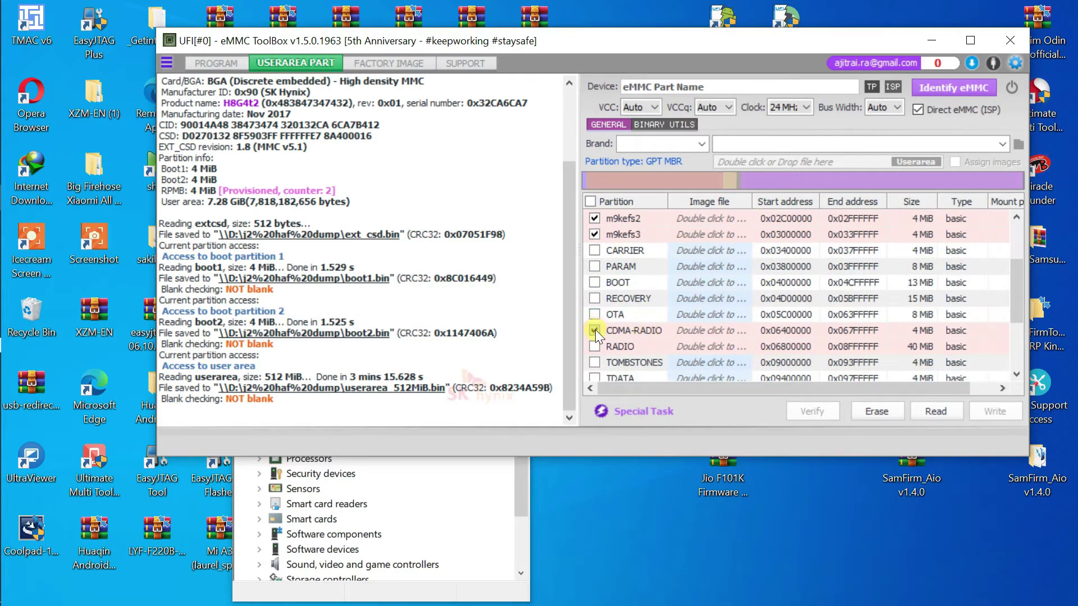
click(593, 345)
scroll(624, 345, down, 2)
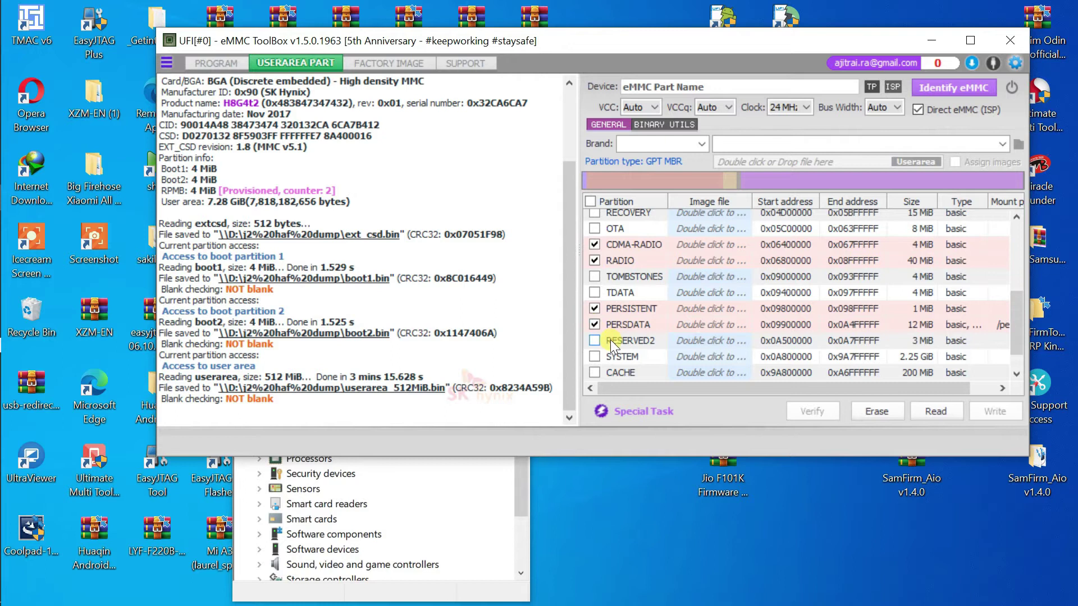
scroll(620, 344, down, 1)
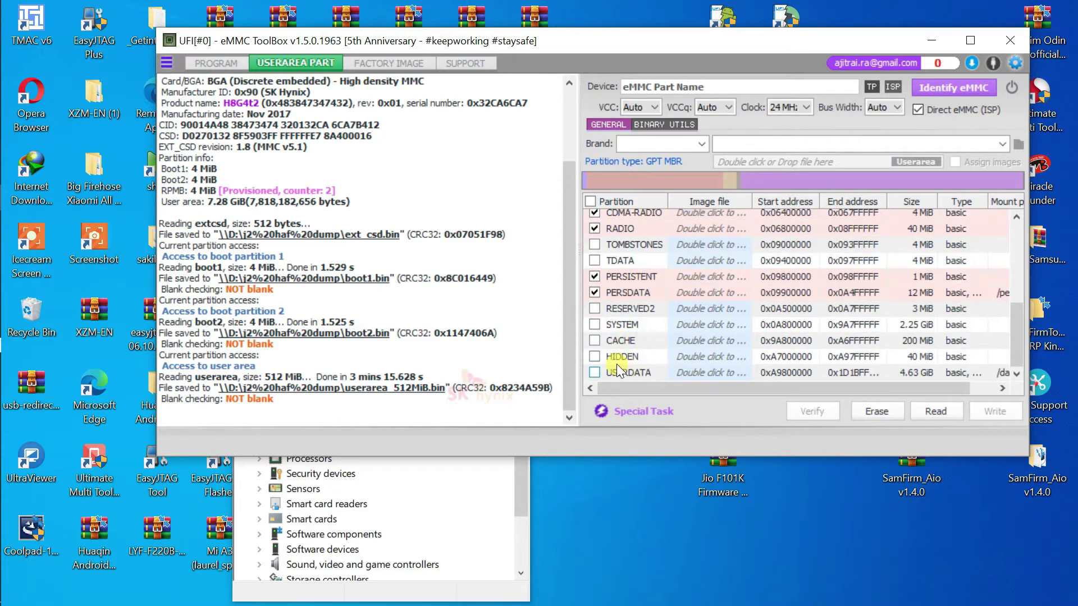
scroll(725, 270, up, 3)
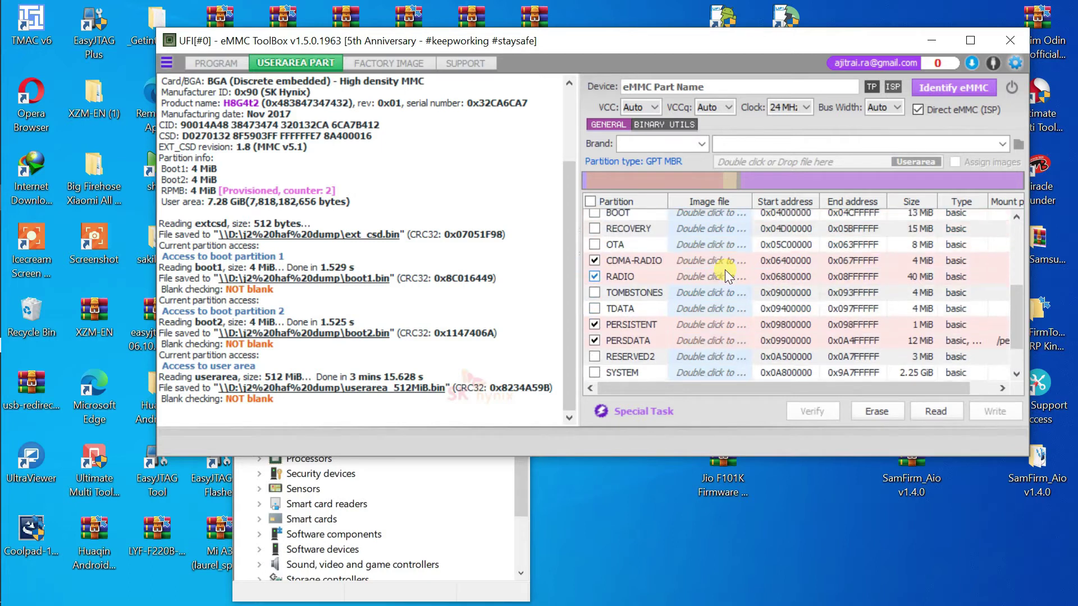
scroll(725, 269, up, 2)
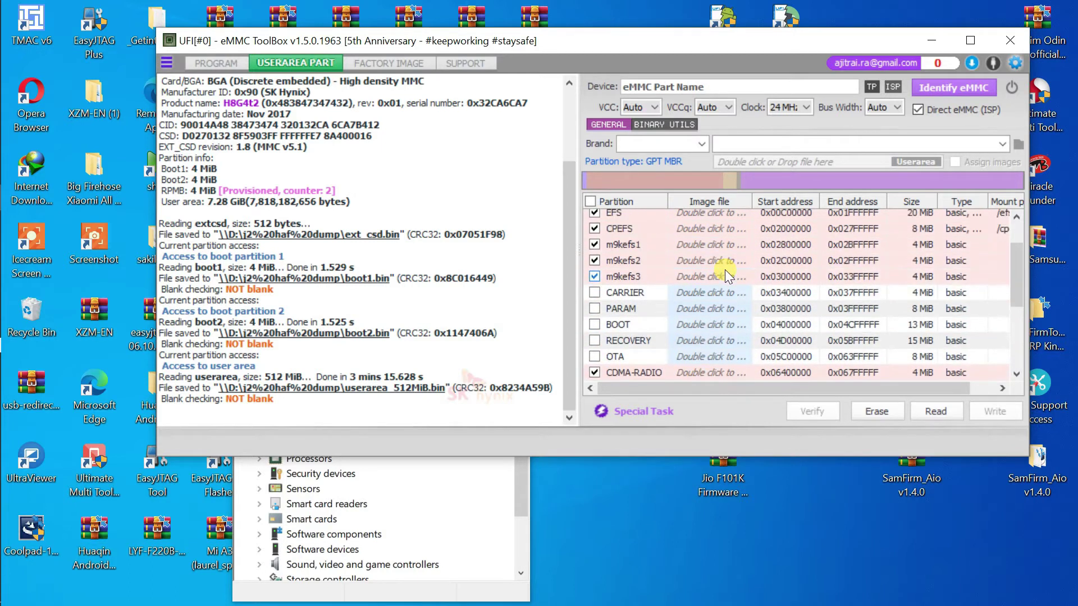
scroll(725, 270, up, 1)
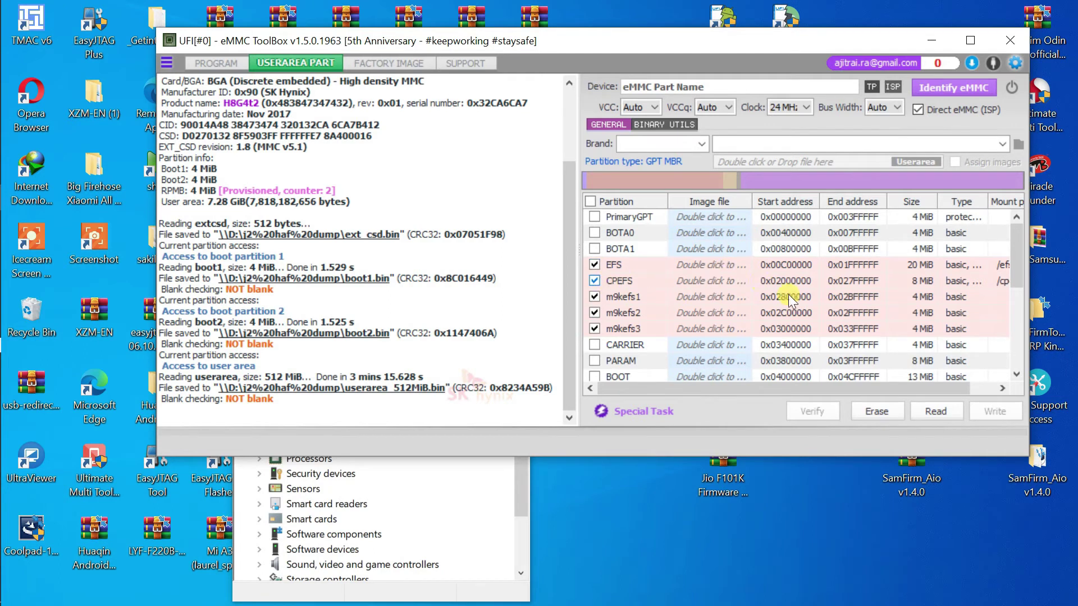
Step: Read the selected partitions into a new folder "user part" inside "j2 haf dump" on the D: drive and review the log
click(929, 410)
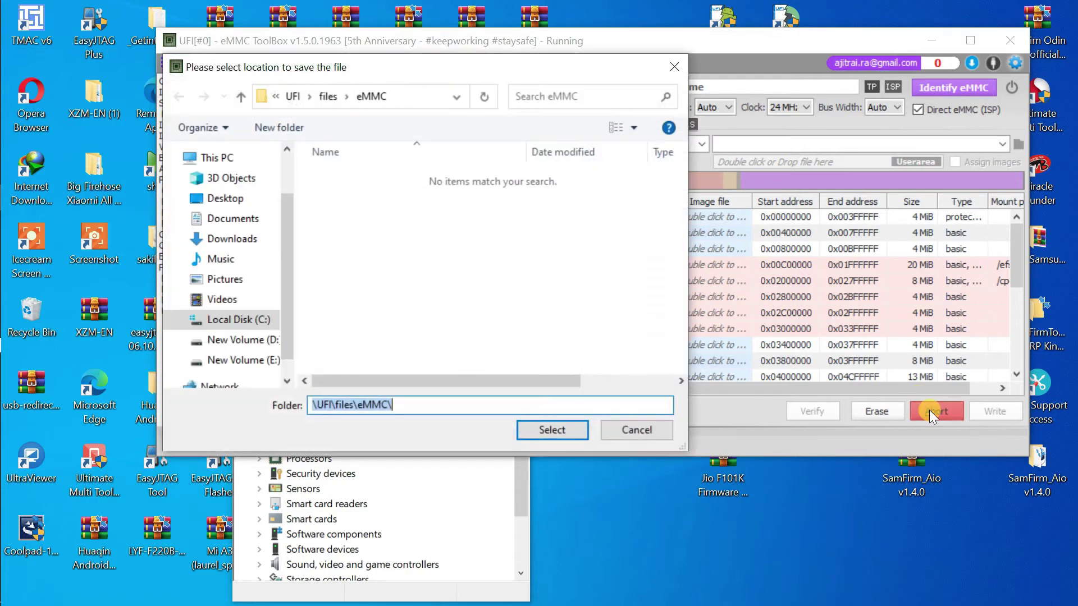
click(238, 340)
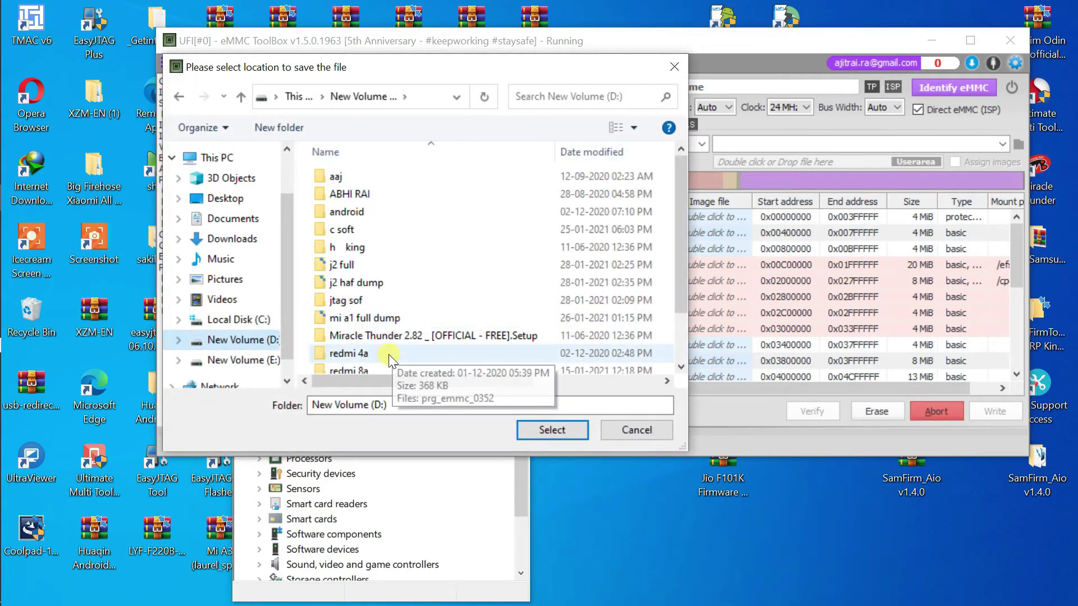
double_click(376, 285)
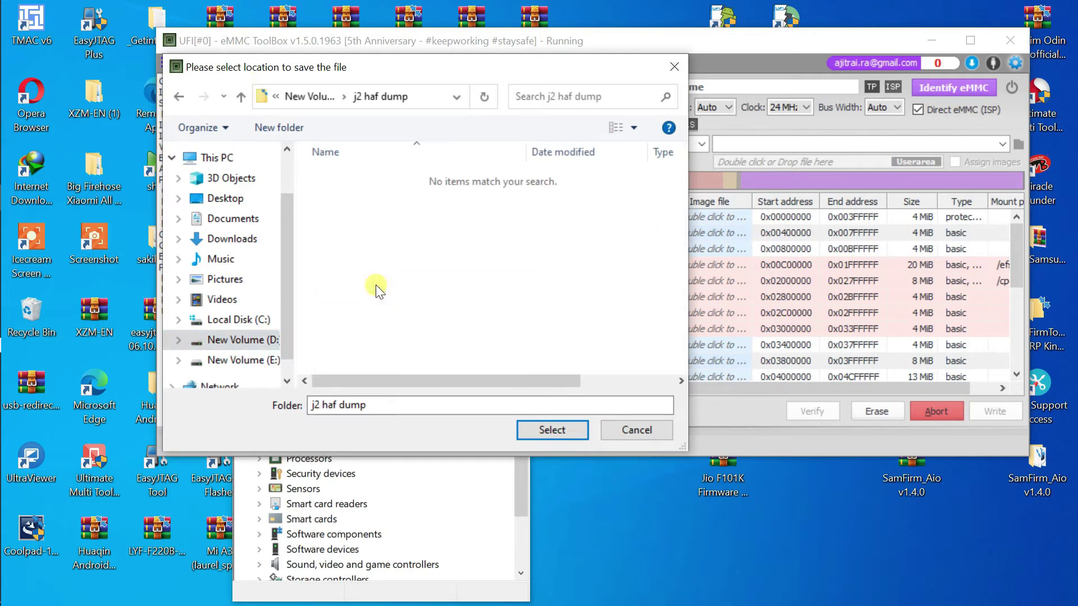
click(277, 134)
text(us)
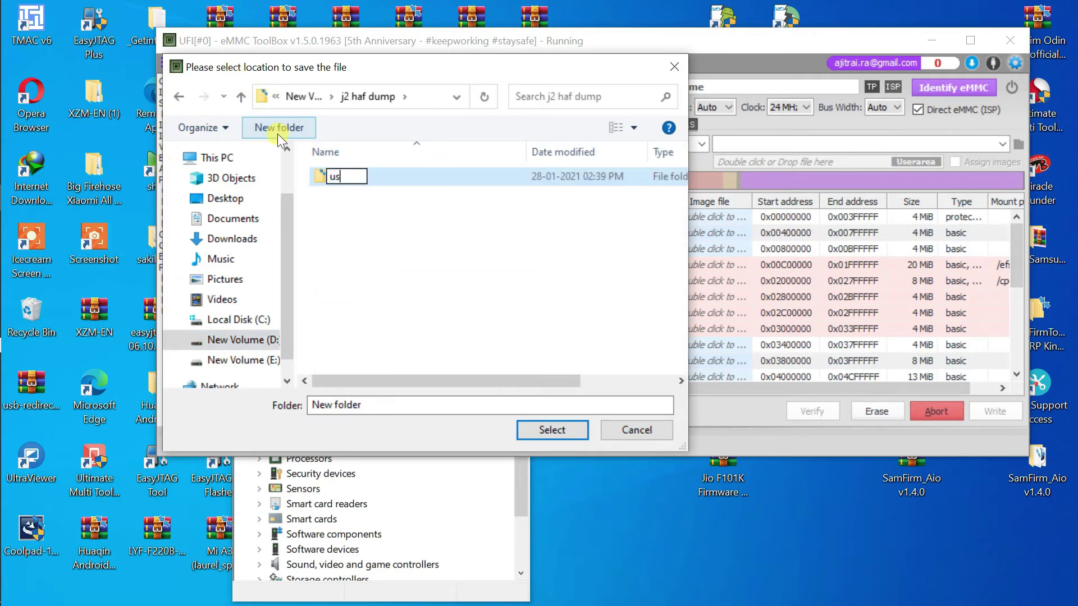
text(er part)
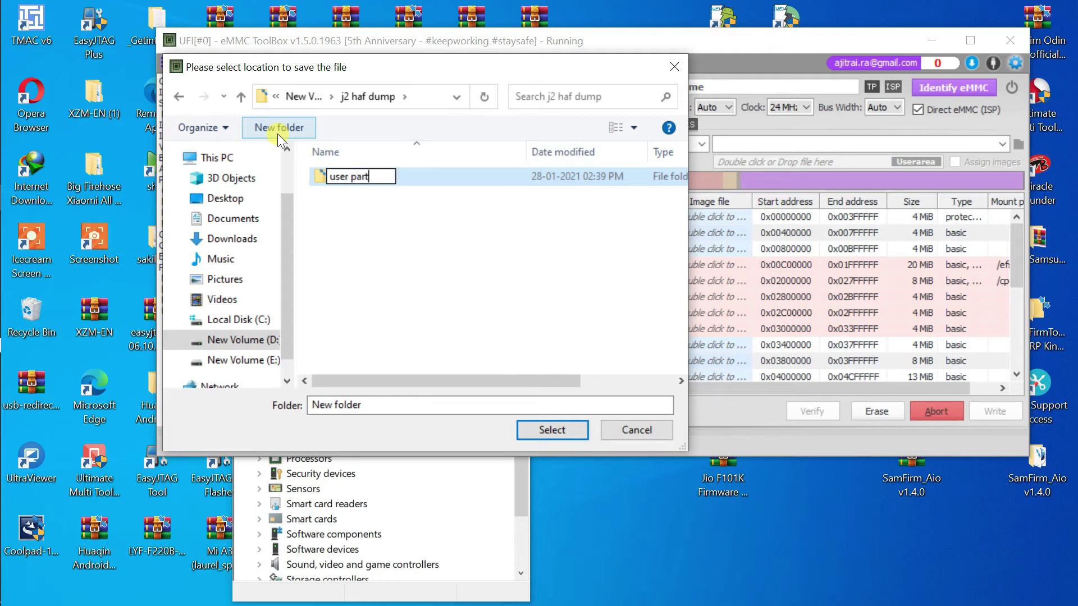
key(Return)
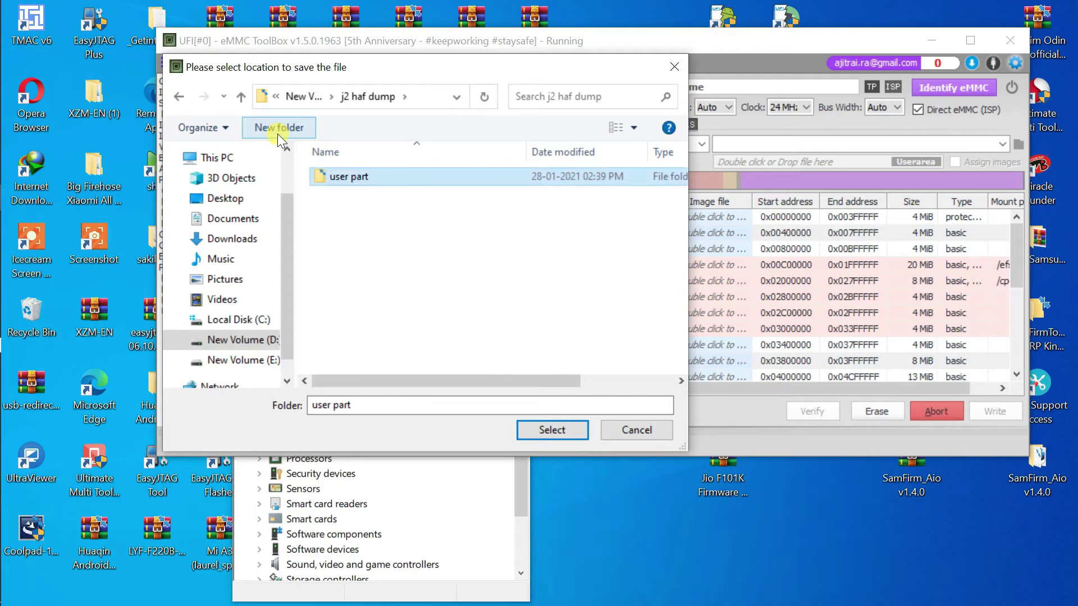
key(Return)
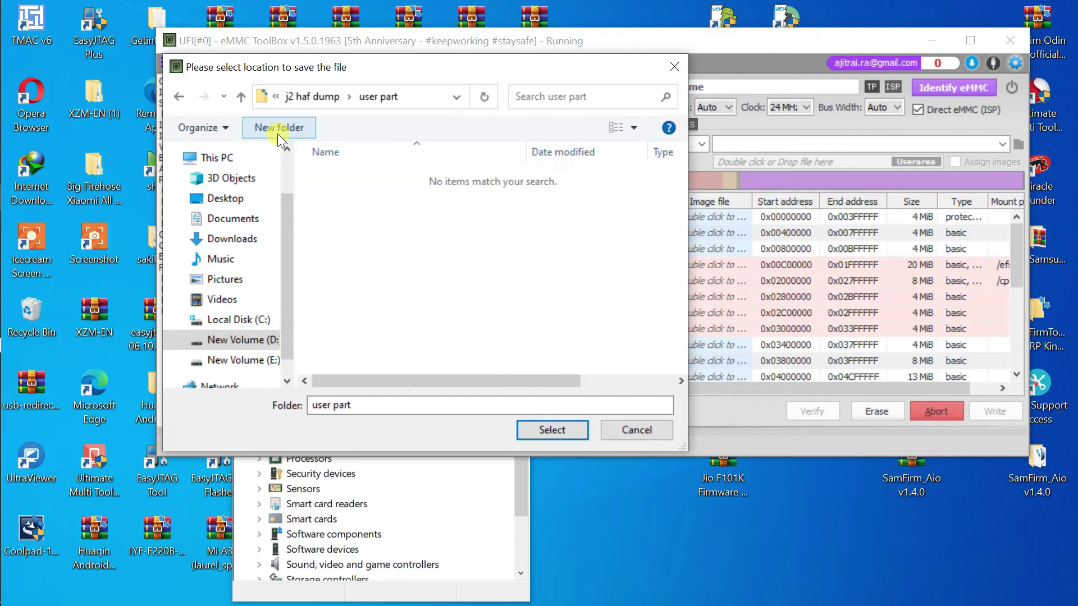
click(550, 428)
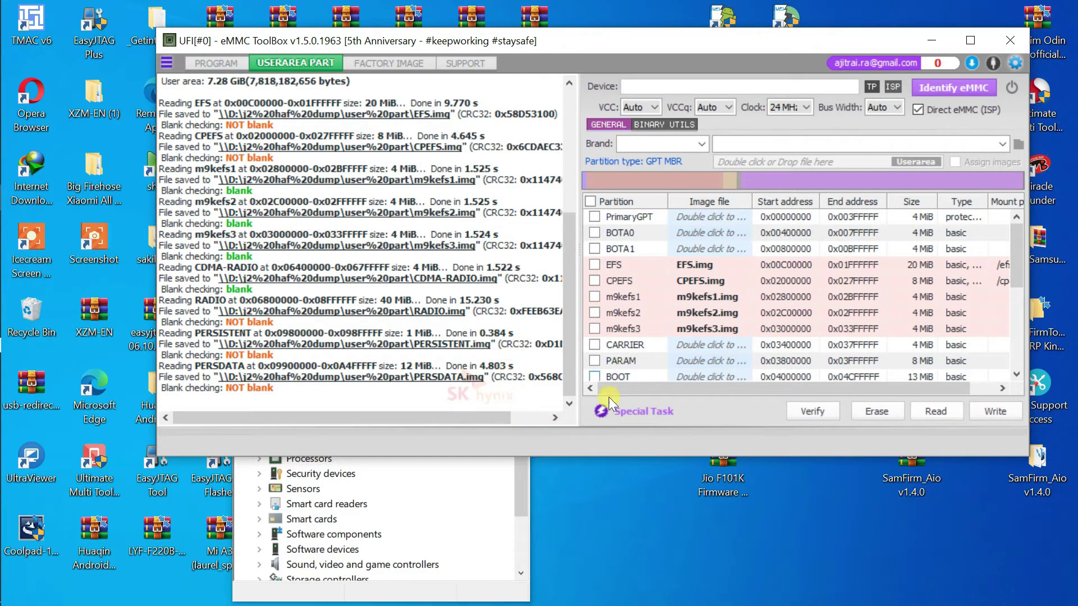
click(351, 405)
drag(351, 405, 137, 104)
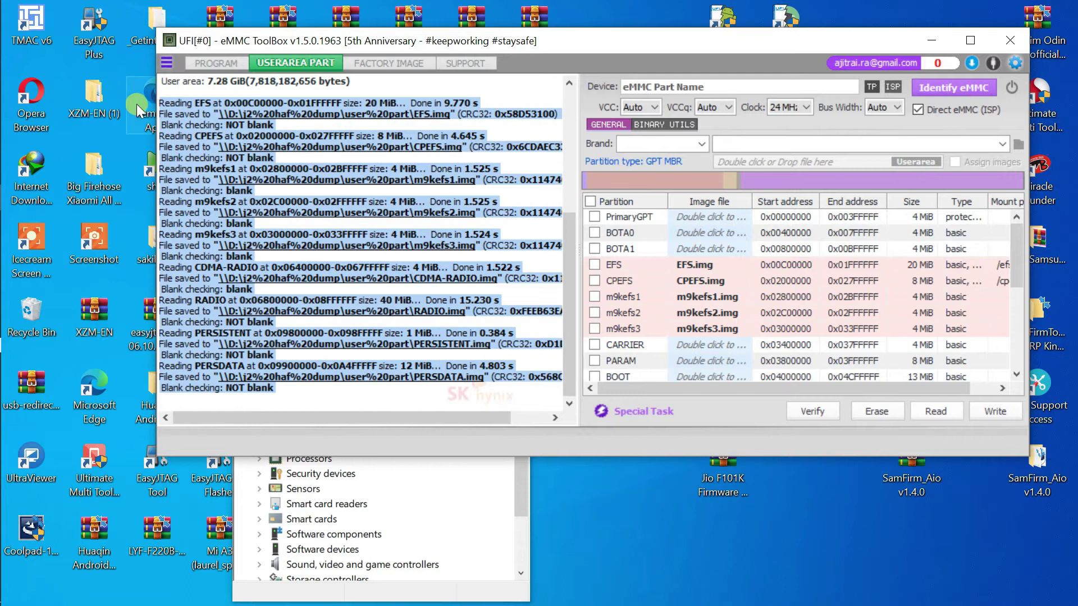
Step: Re-identify the eMMC and write its partition settings with ENH for GP1 to GP4 and WR_REL_SET for USER AREA and GP1 to GP4
click(230, 61)
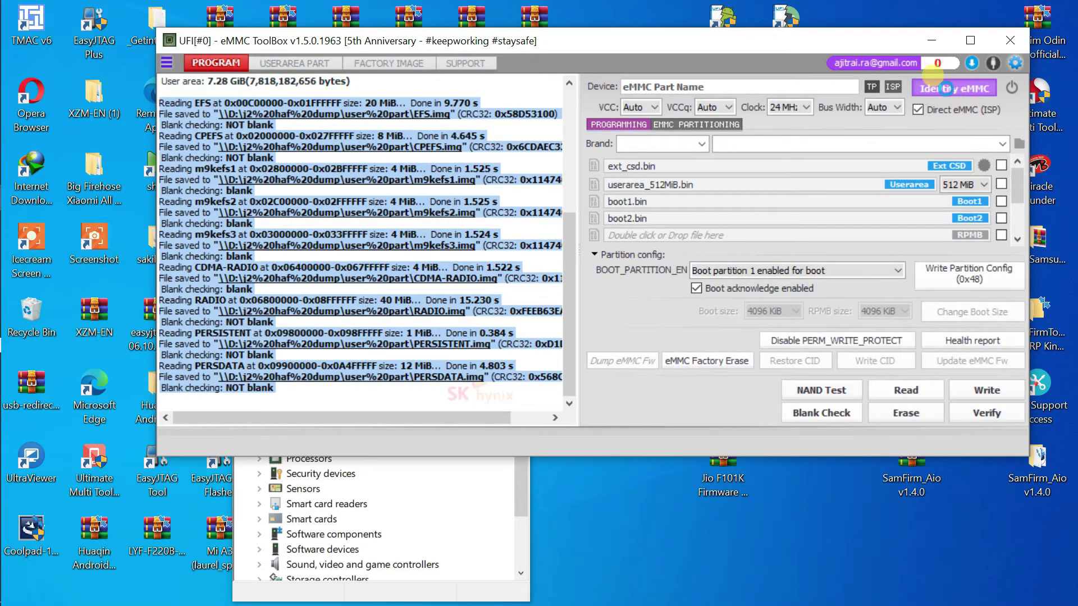
click(948, 89)
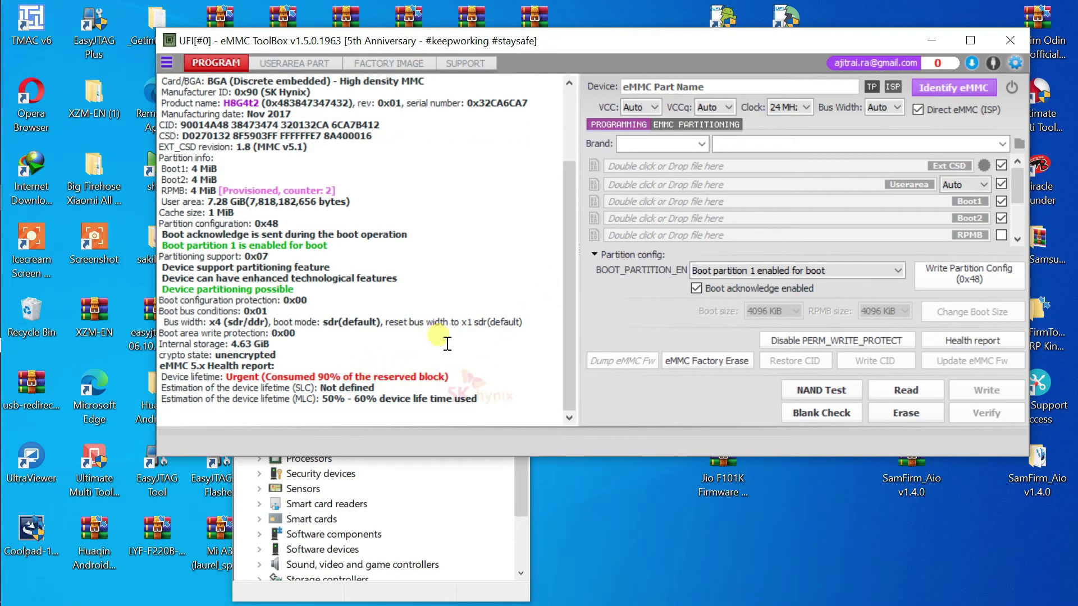
click(695, 124)
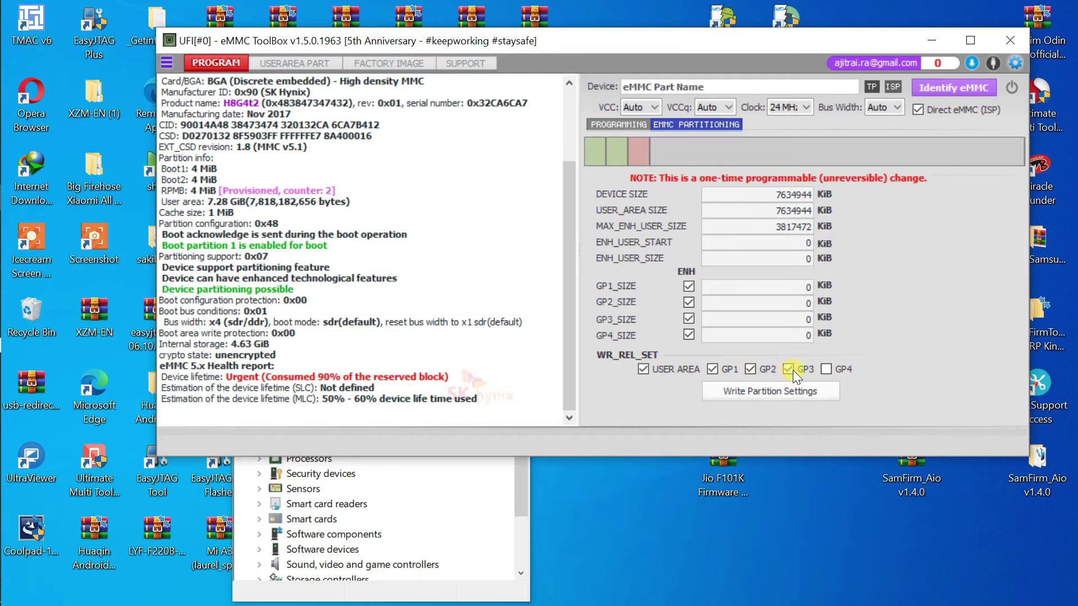
click(806, 393)
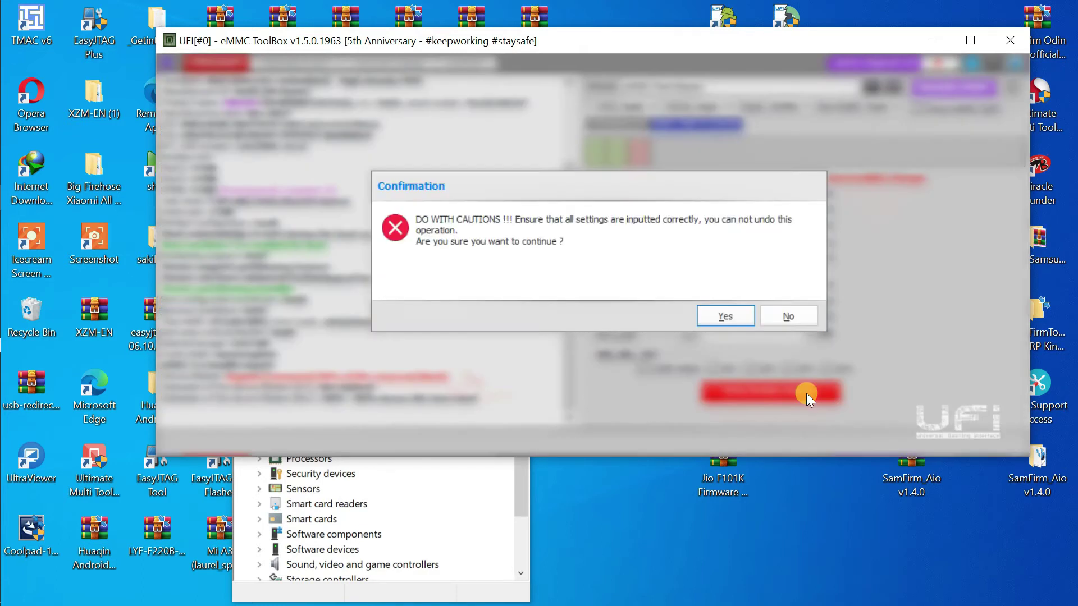
click(725, 316)
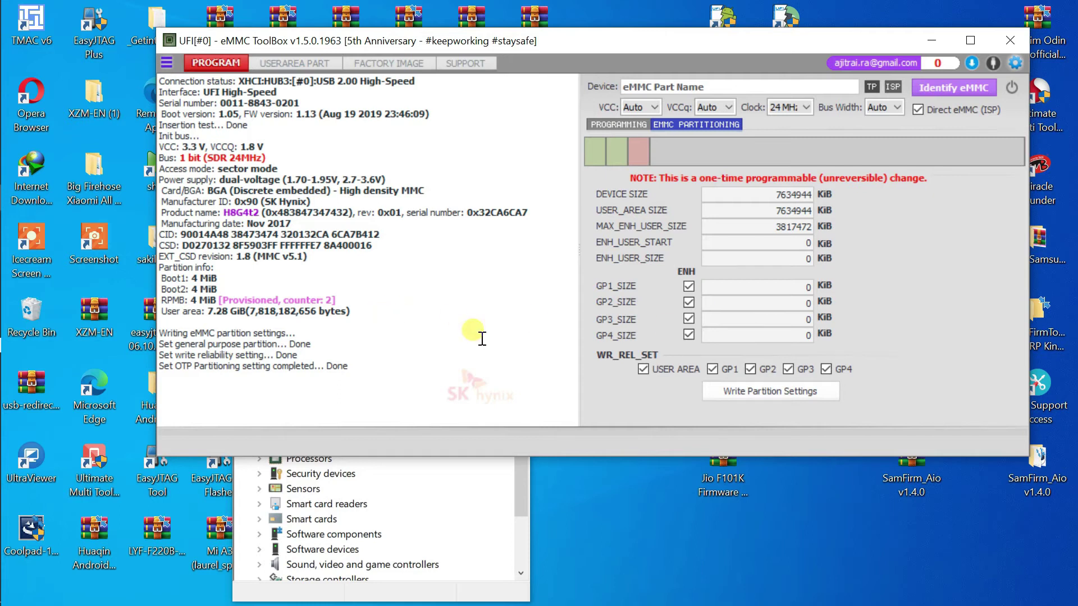
drag(351, 367, 125, 332)
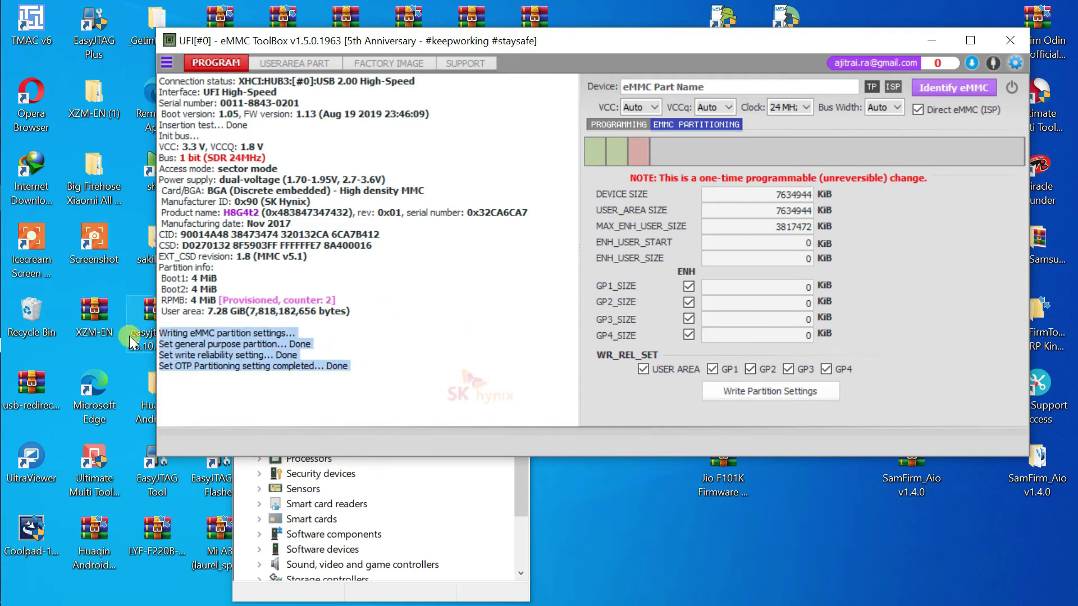
Step: Return to the programming view, identify the eMMC again and check the device partitioning status in the log
click(552, 231)
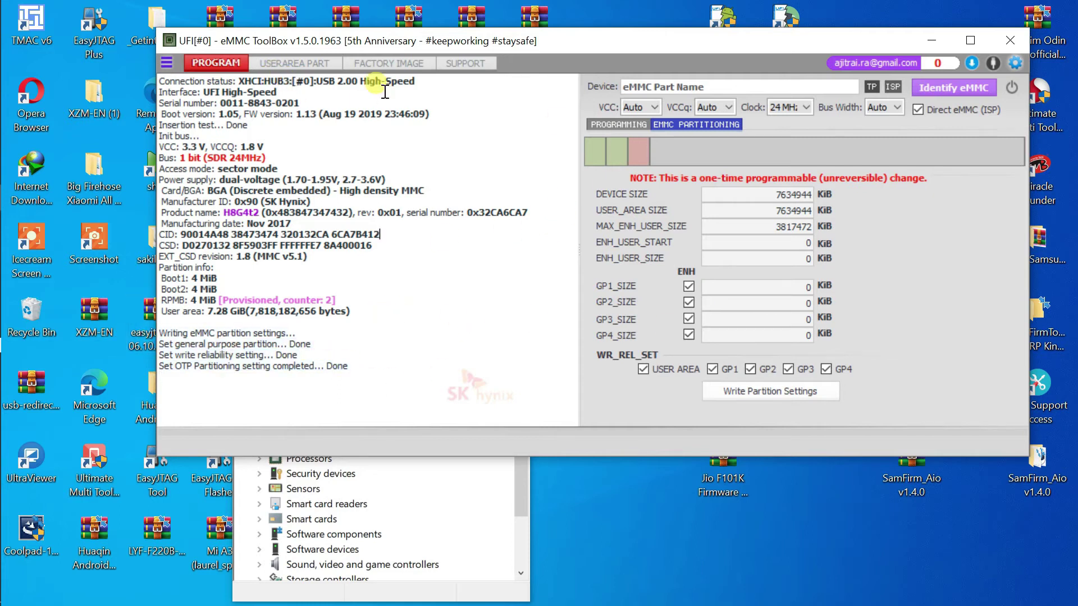
click(613, 126)
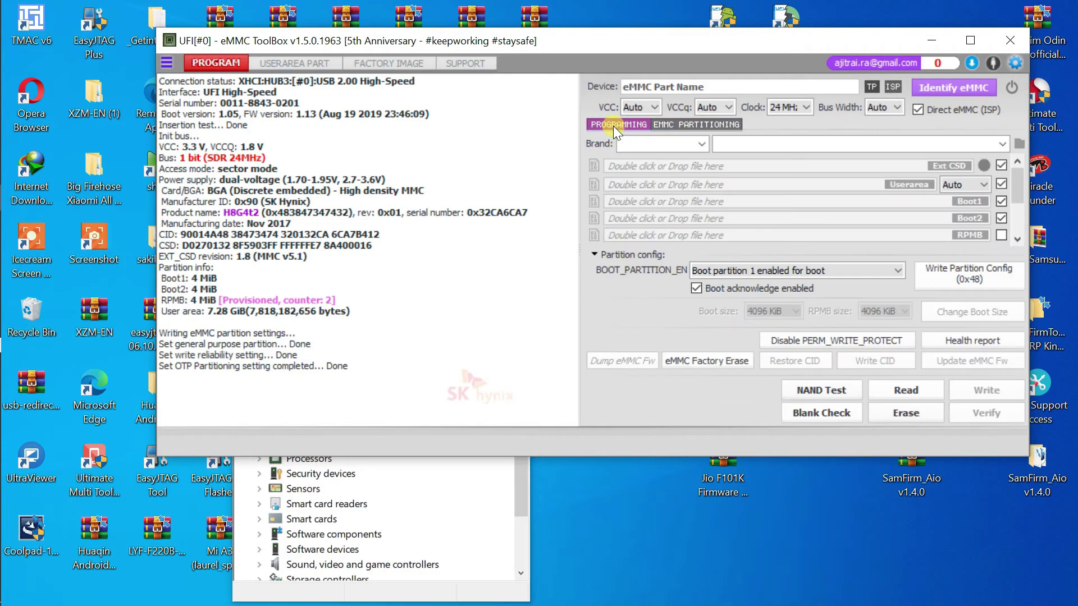
click(955, 87)
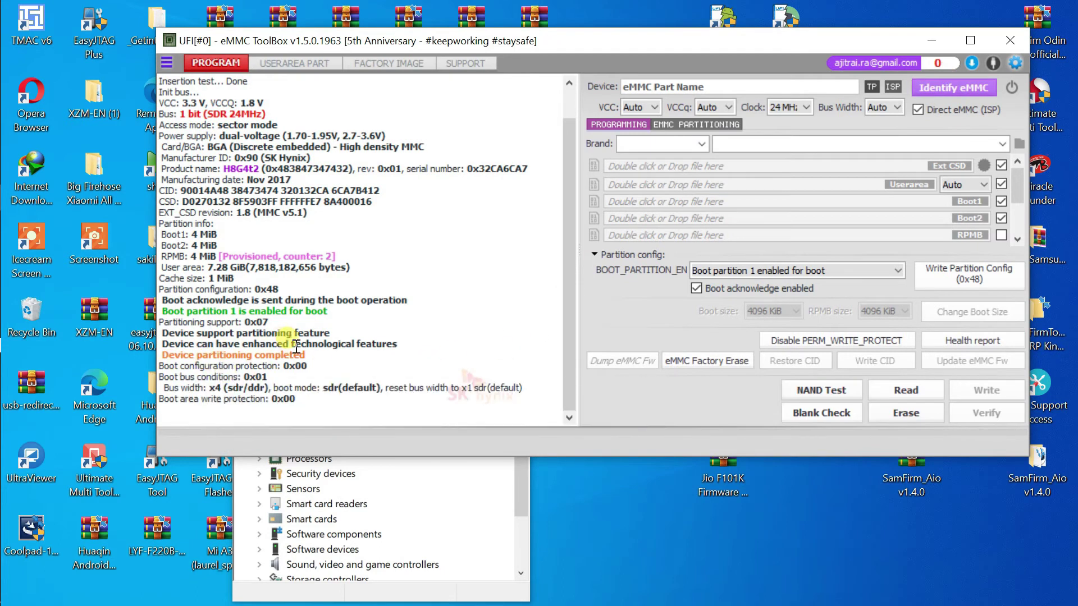
drag(306, 355, 202, 356)
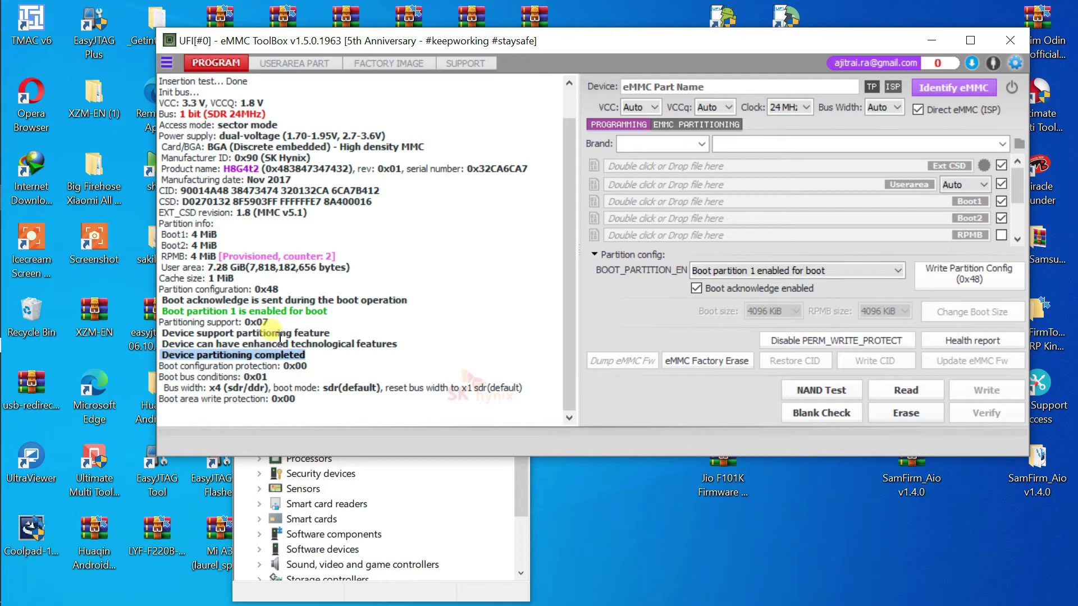
click(399, 324)
Step: Run an eMMC Factory Erase with confirmation, identify the chip again and check its partition configuration in the log
click(678, 359)
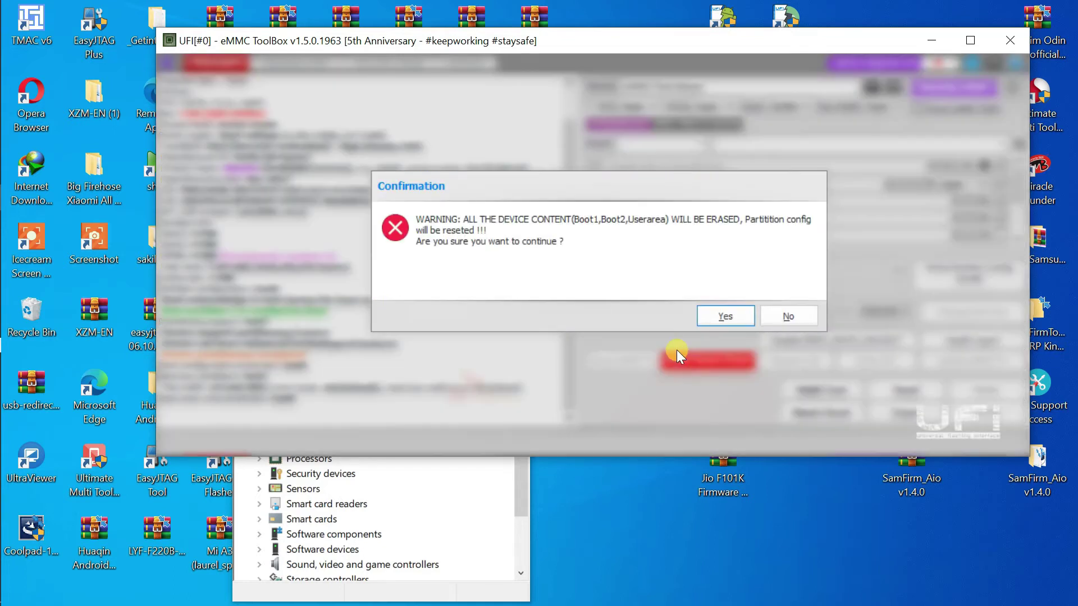
click(708, 314)
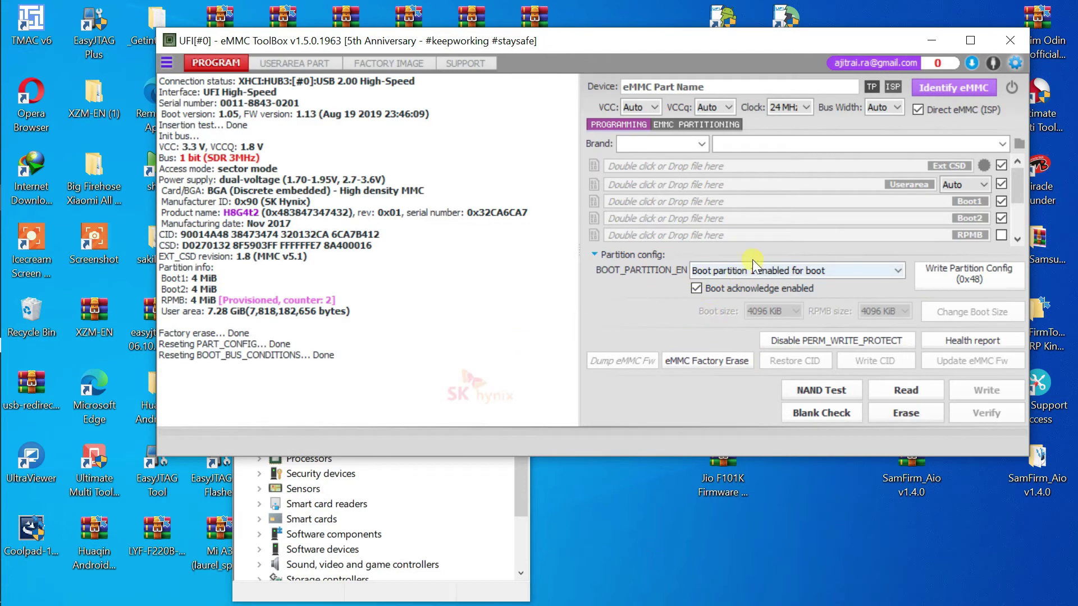
click(936, 83)
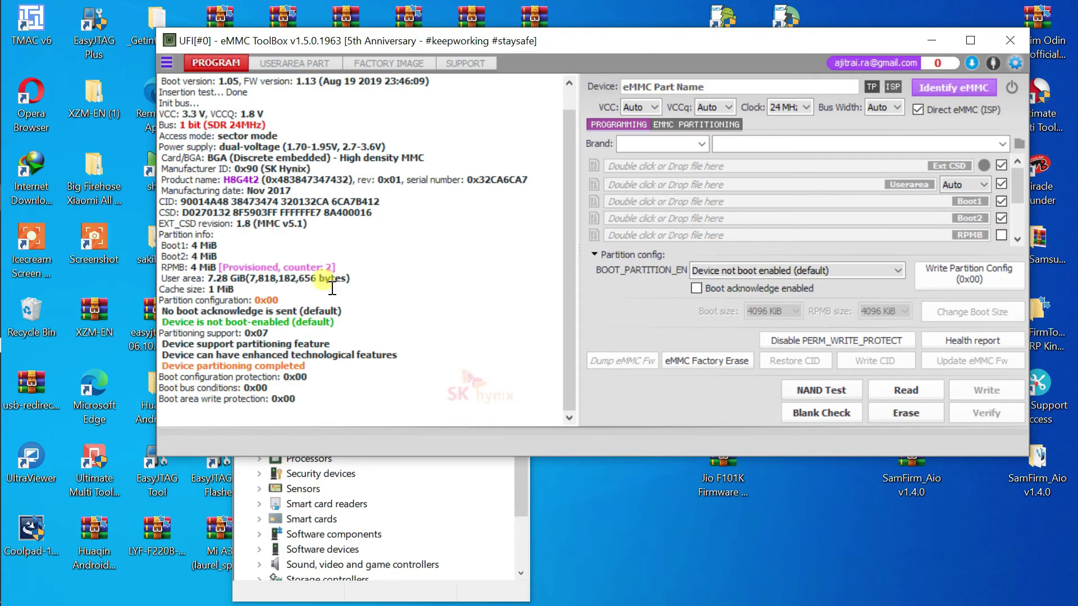
drag(296, 310, 241, 290)
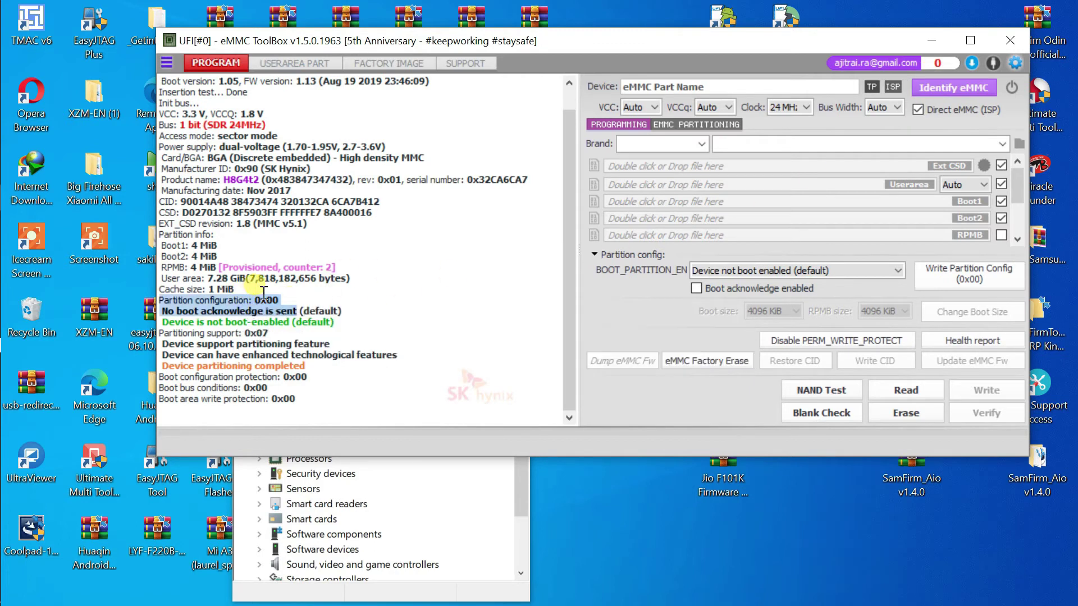
click(332, 293)
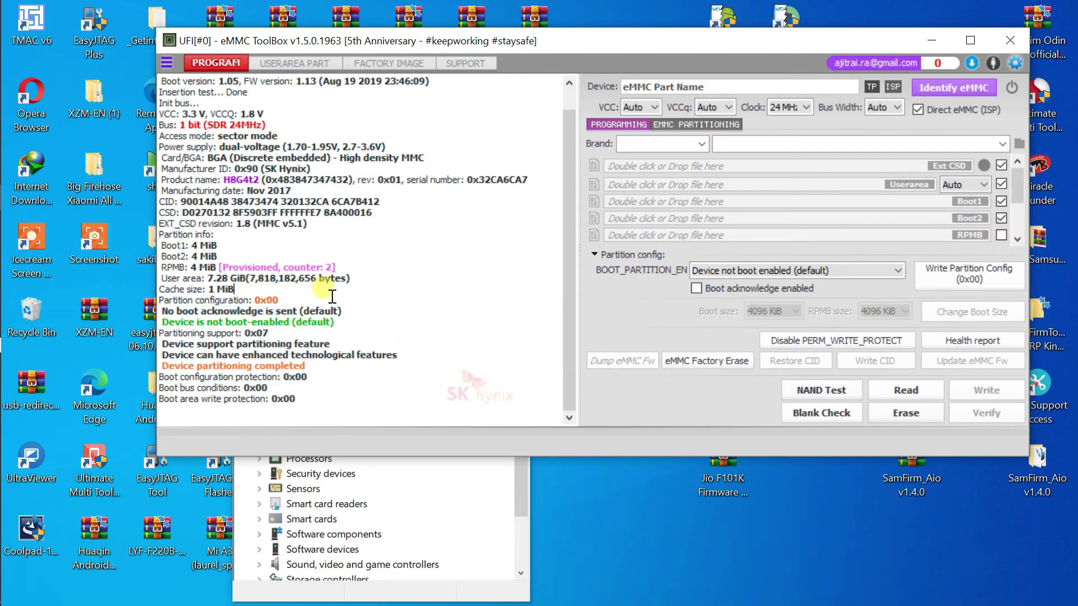
click(313, 401)
Step: Open the "j2 haf dump" folder on the D: drive in File Explorer and place its window beside the programming file slots
mouse_move(3, 314)
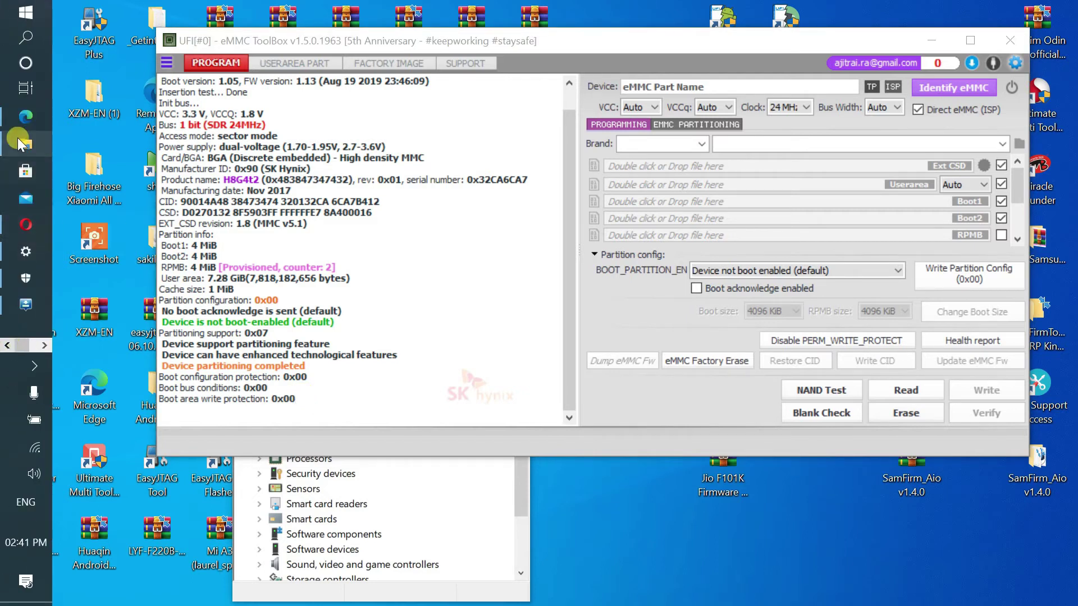
click(25, 144)
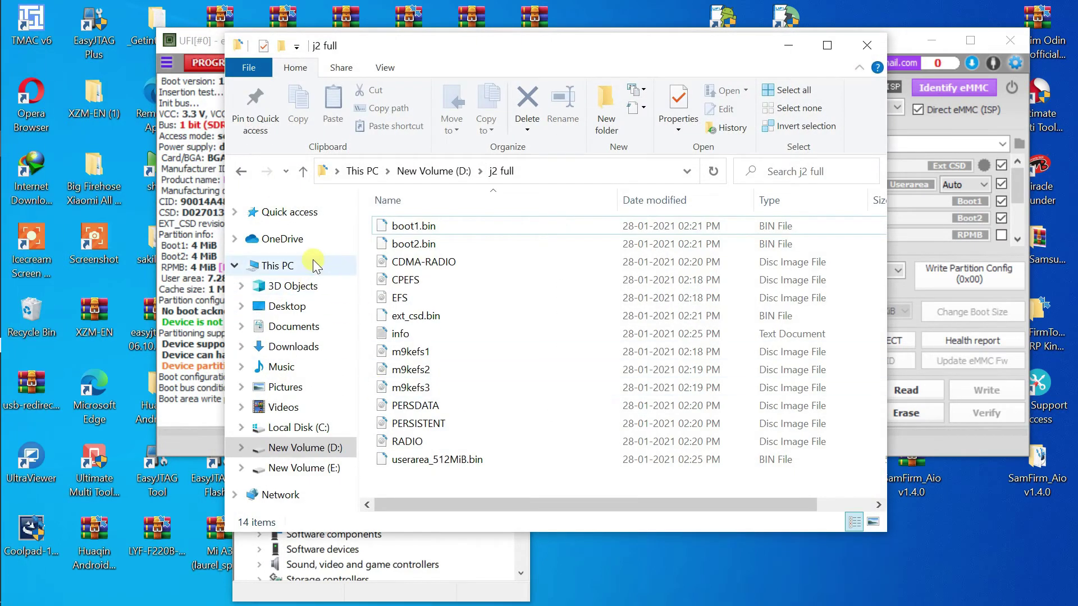
click(318, 453)
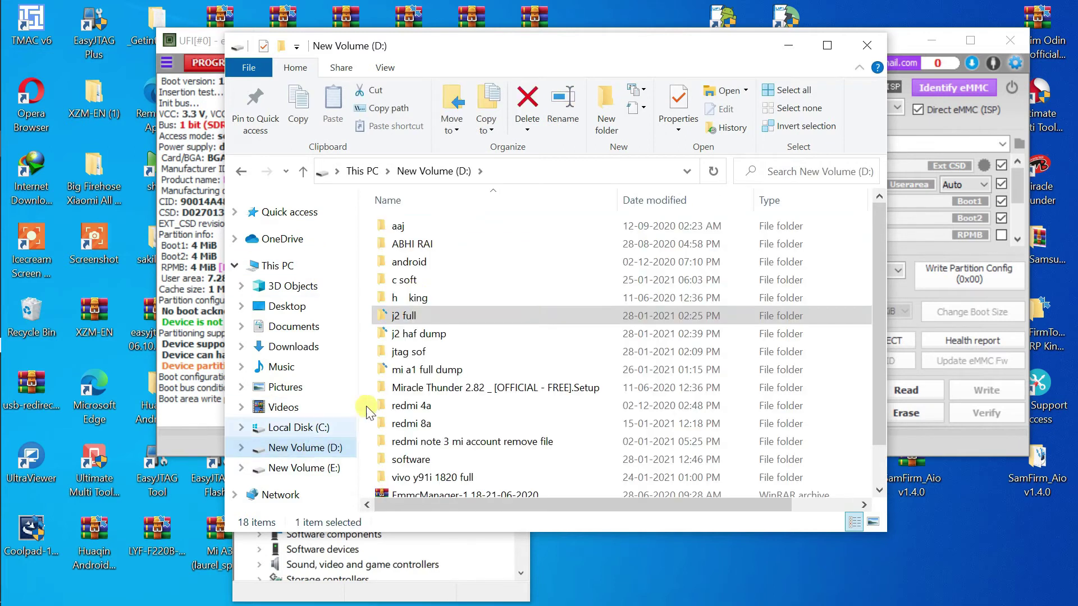
double_click(429, 335)
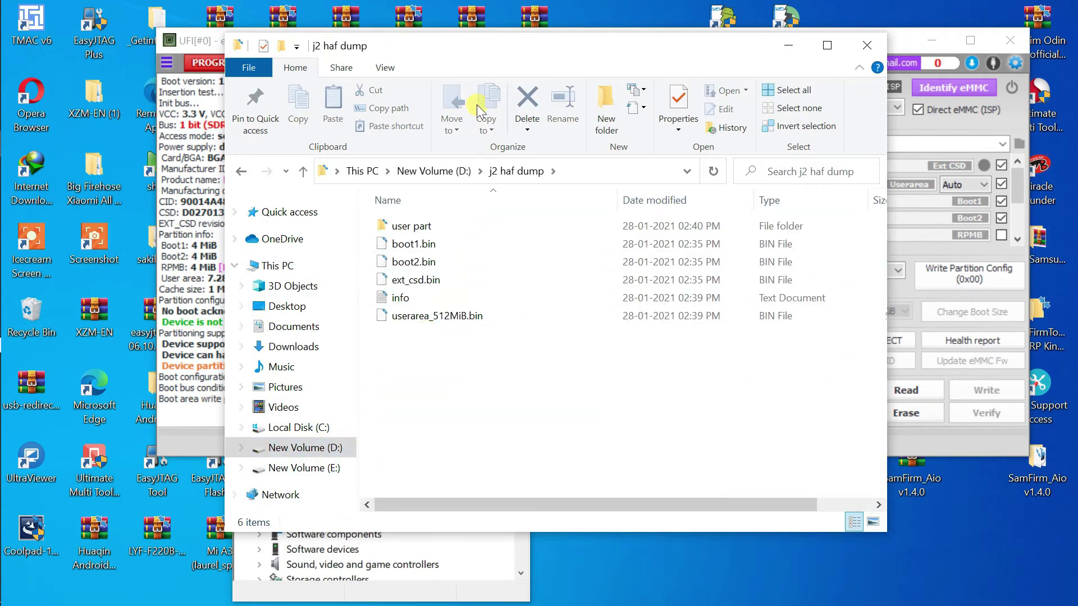
drag(462, 44, 232, 32)
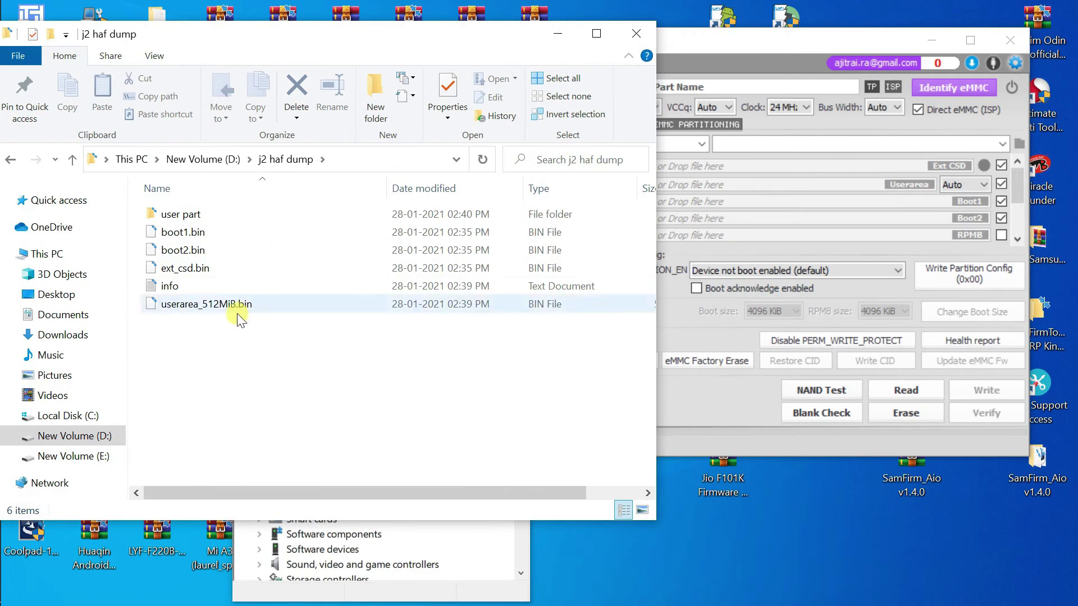
Step: Load ext_csd.bin, userarea_512MiB.bin, boot1.bin and boot2.bin from the dump folder into the Ext CSD, Userarea, Boot1 and Boot2 slots
drag(200, 266, 837, 163)
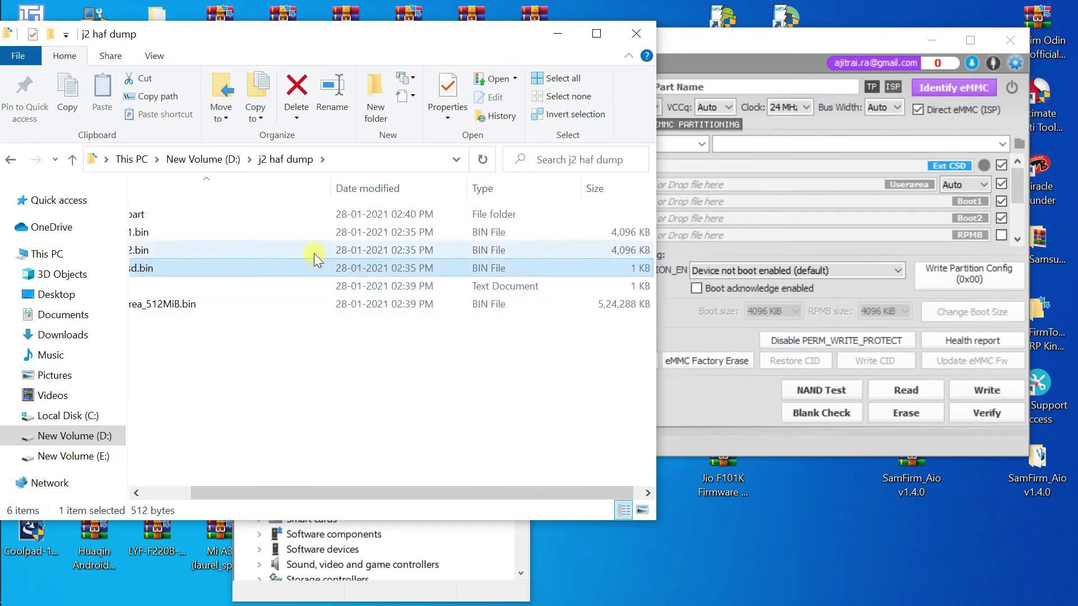
click(191, 304)
drag(167, 305, 807, 183)
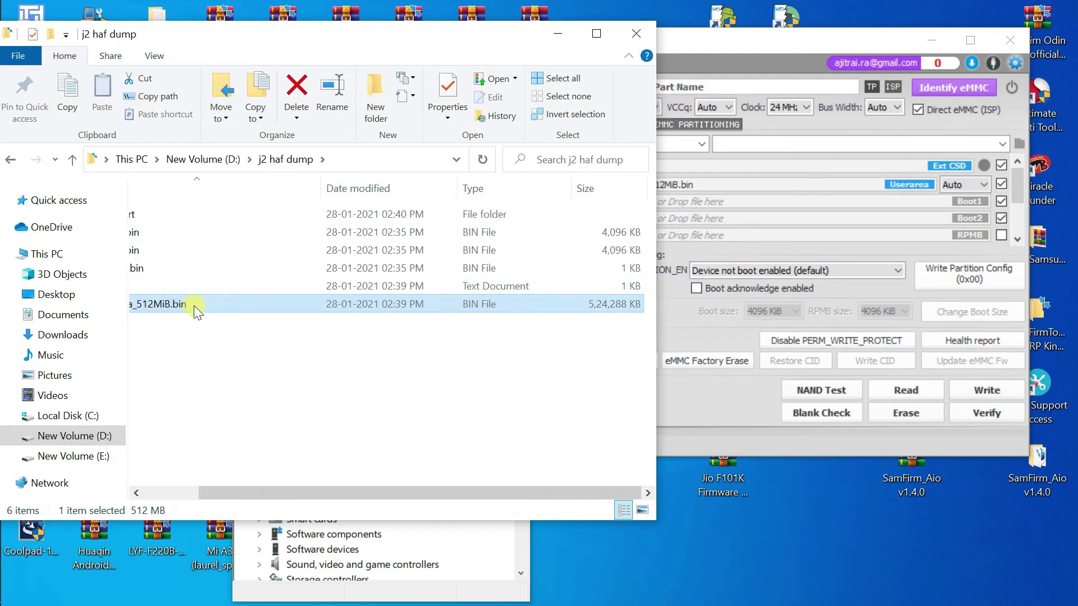
click(175, 235)
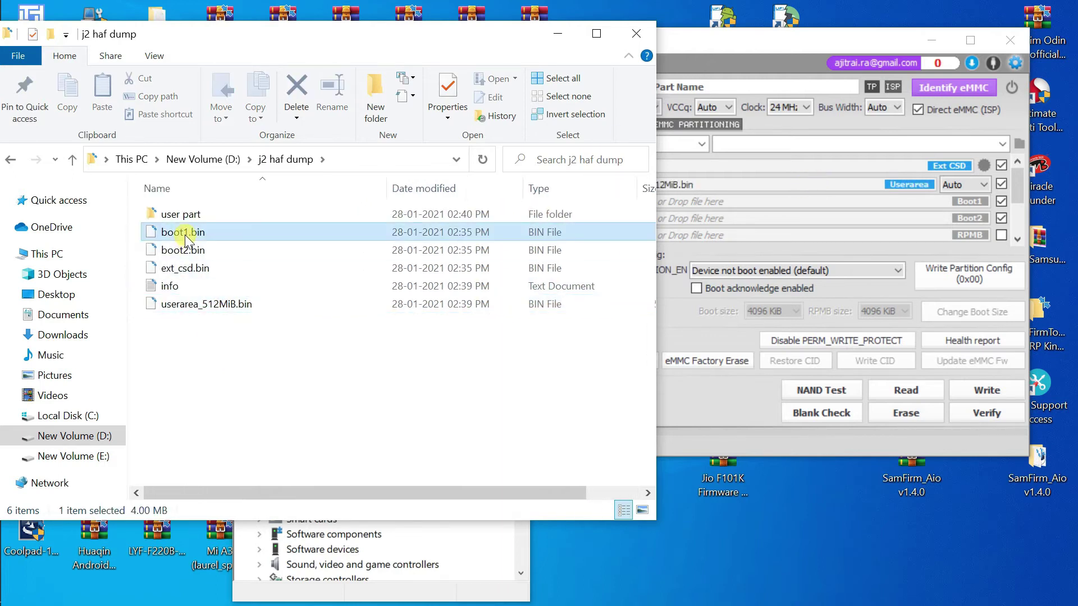
drag(172, 235, 890, 200)
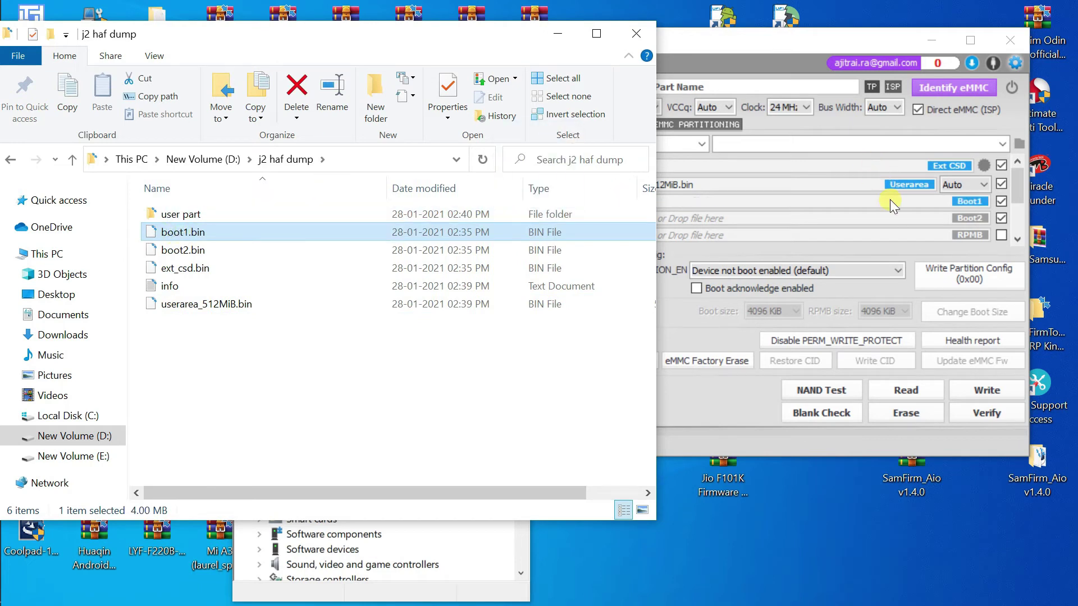
click(244, 249)
drag(196, 253, 863, 217)
click(366, 364)
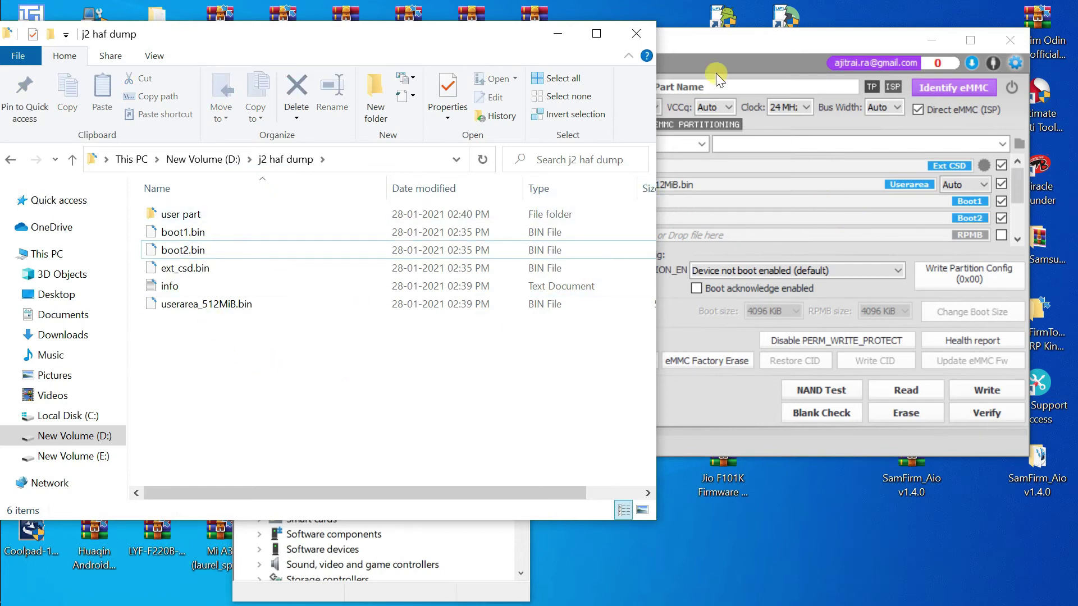
Step: Write the loaded Ext CSD, user area, Boot1 and Boot2 files to the eMMC and minimize the dump folder window
click(742, 50)
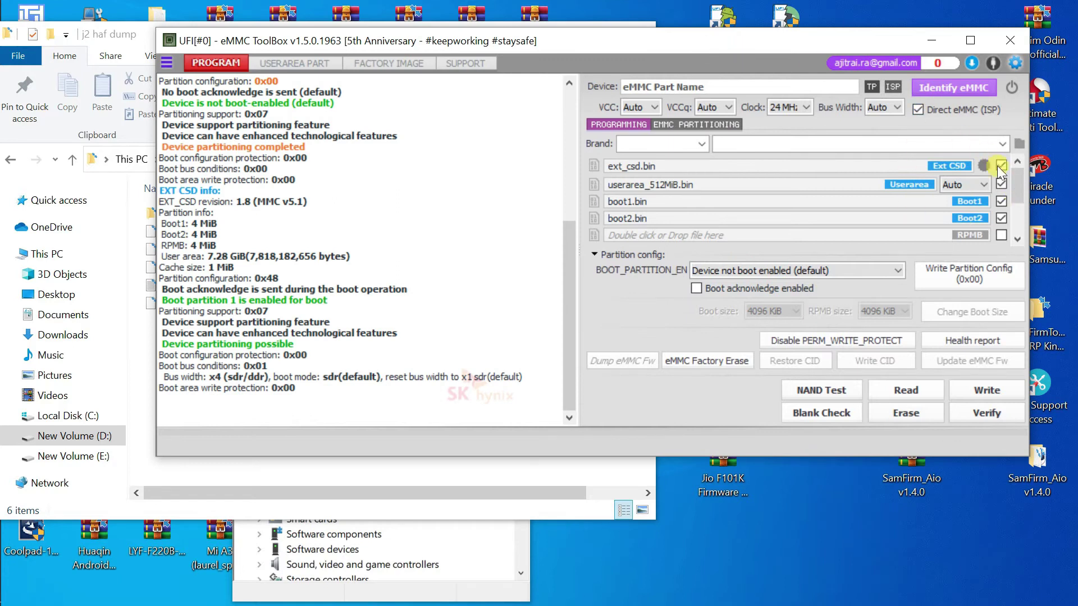
click(989, 384)
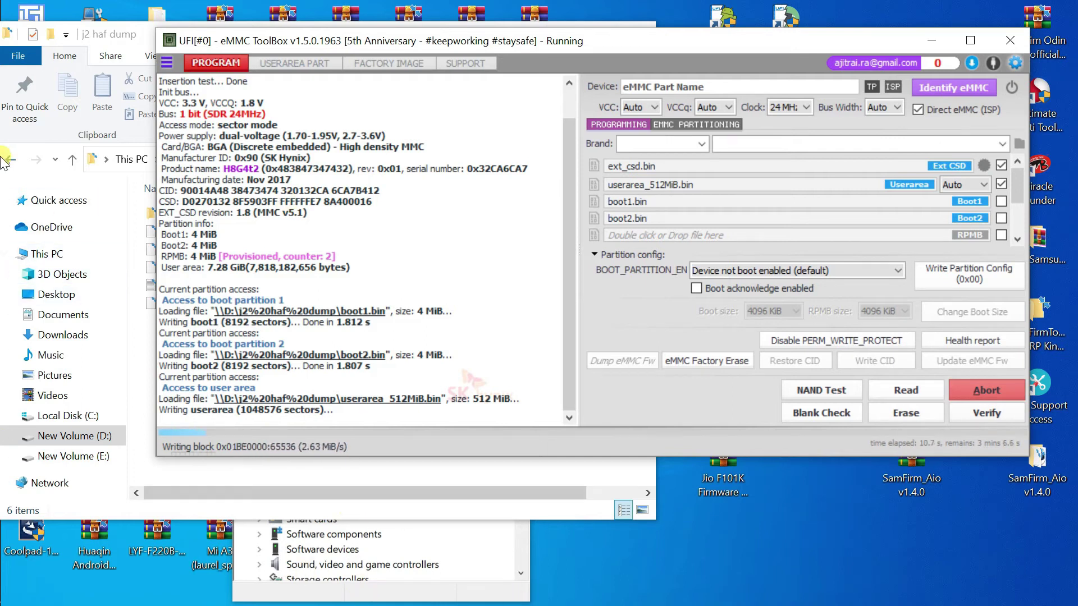
click(106, 34)
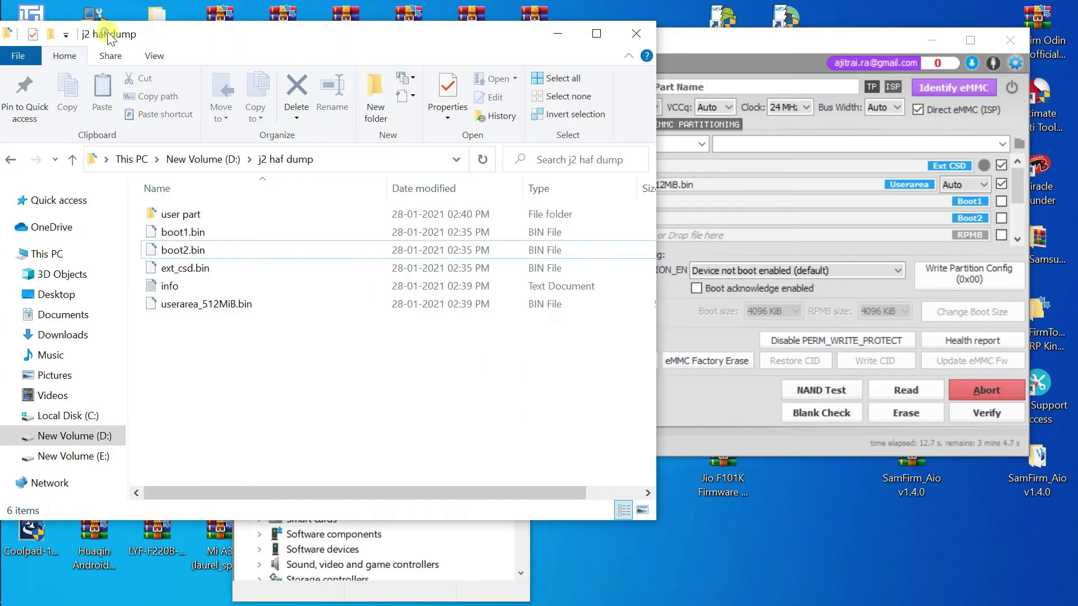
click(555, 35)
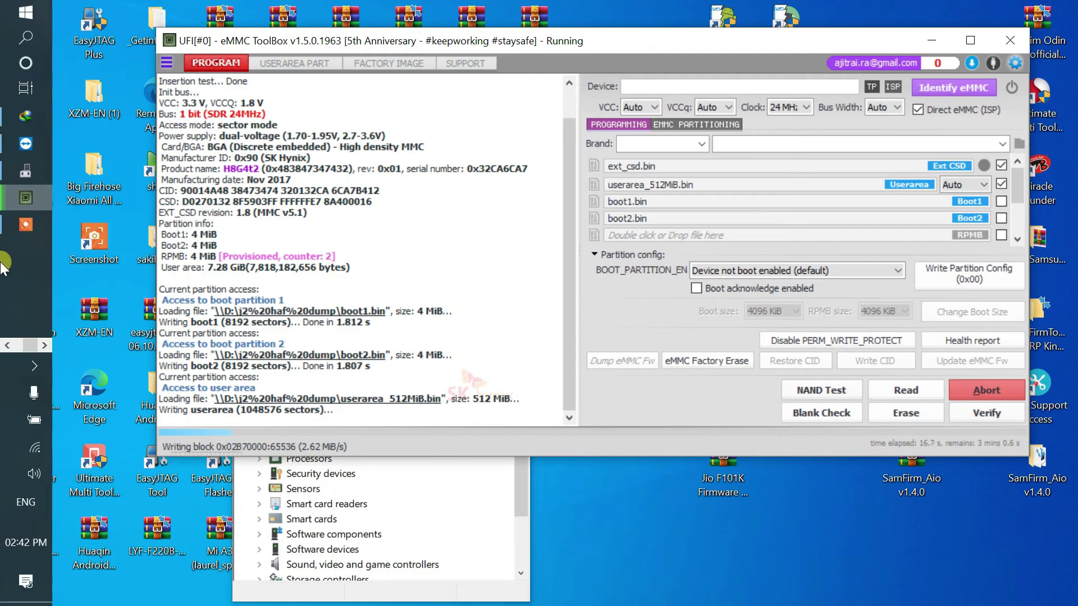
click(2, 224)
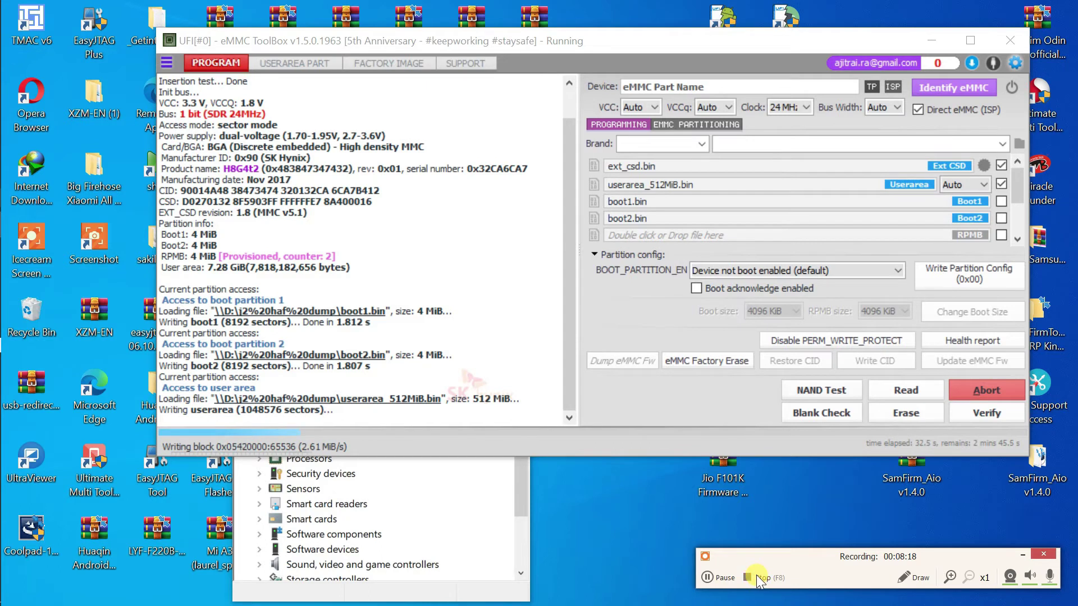
click(756, 575)
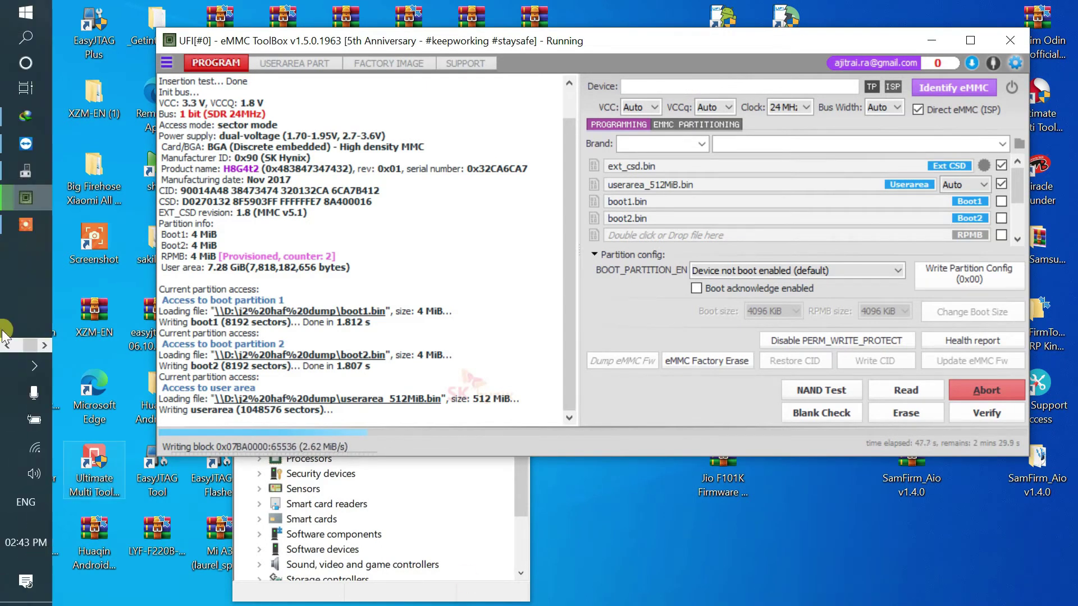
click(27, 220)
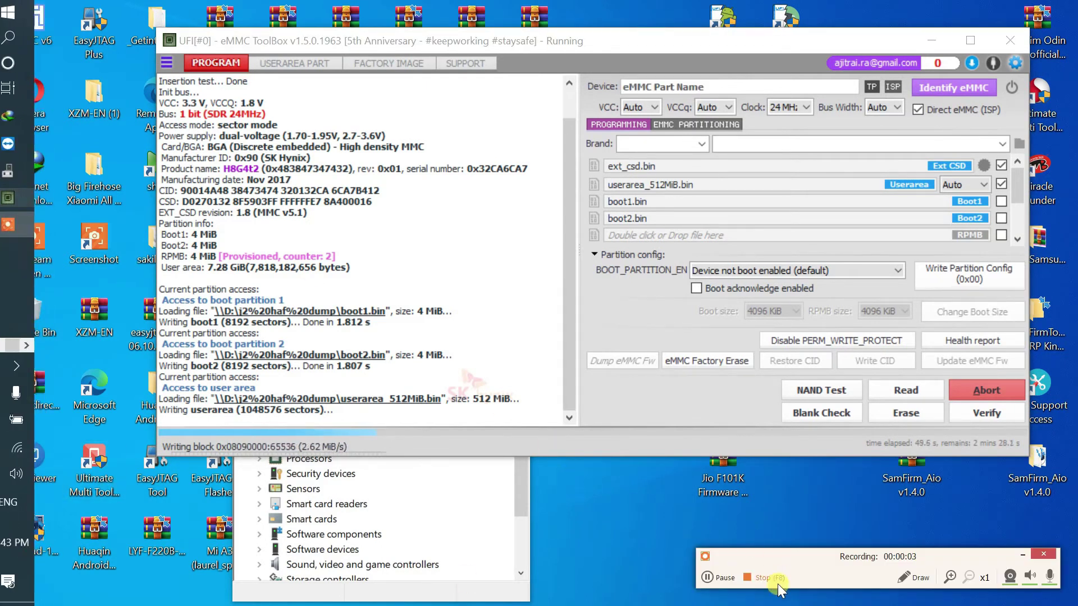
click(709, 577)
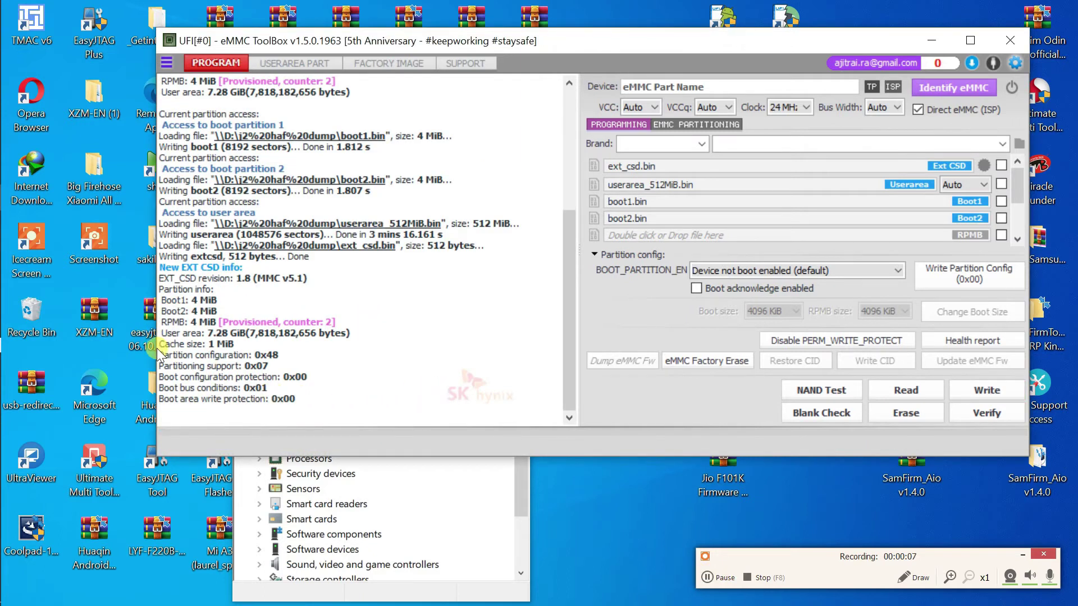
Step: Review the new EXT CSD info in the write log, identify the eMMC again and look through its user area partition list
drag(162, 355, 313, 425)
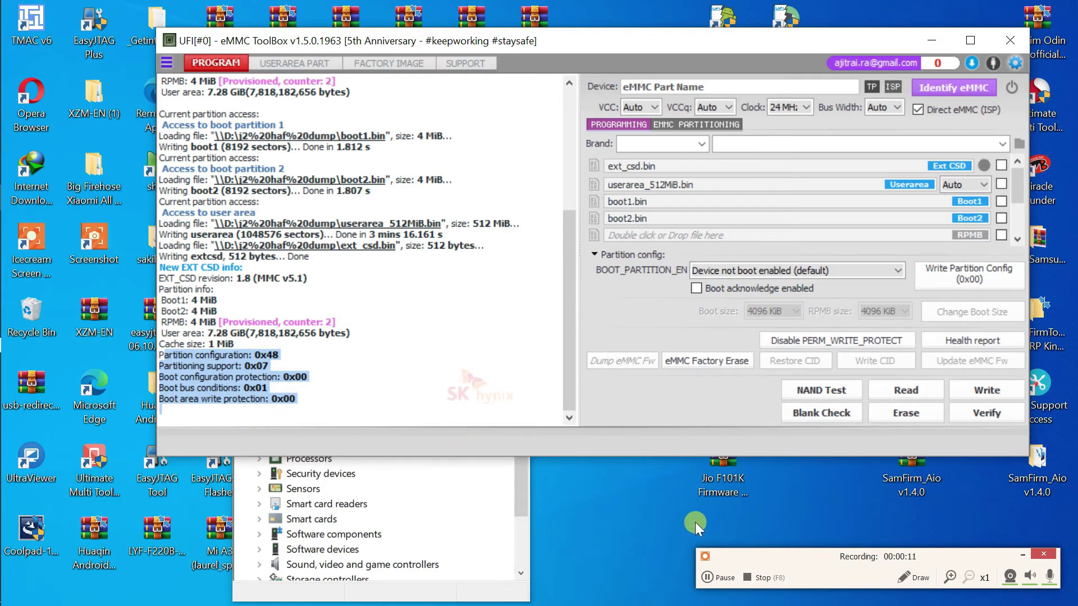
click(947, 87)
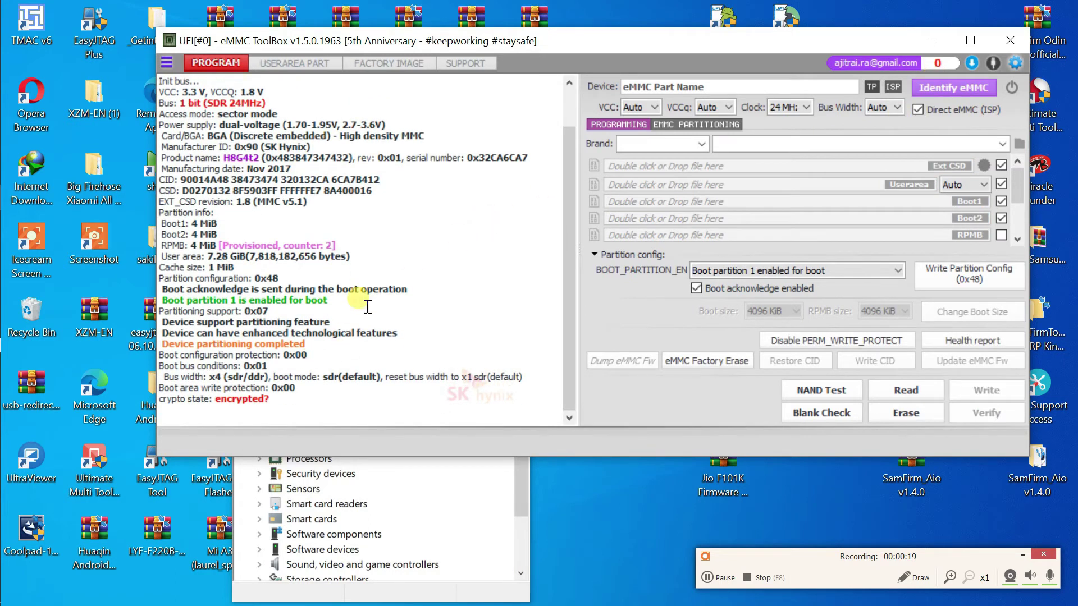
click(306, 66)
scroll(641, 285, down, 6)
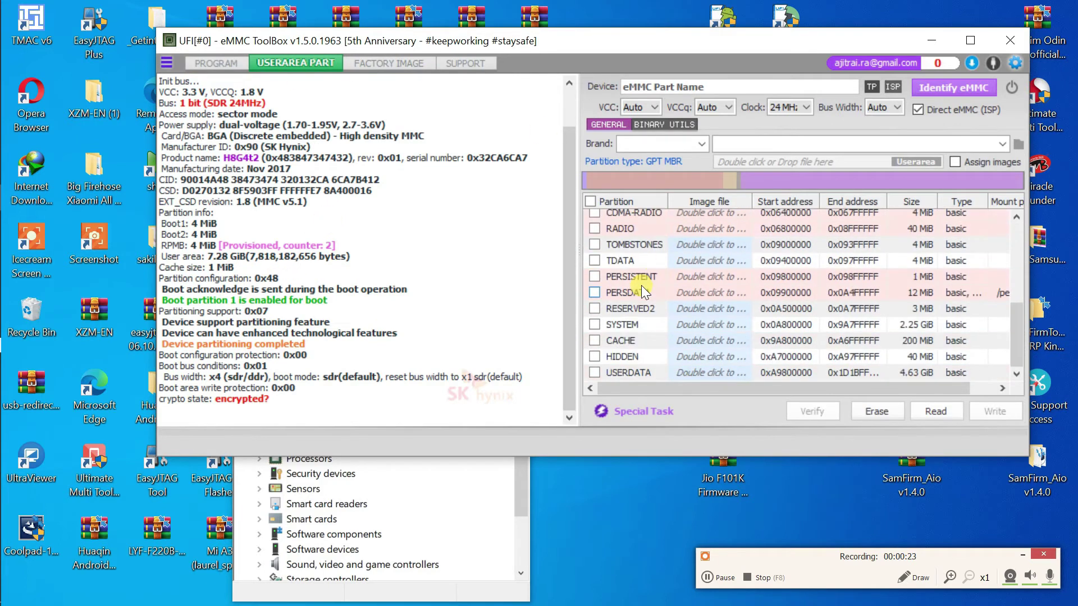
scroll(641, 285, up, 6)
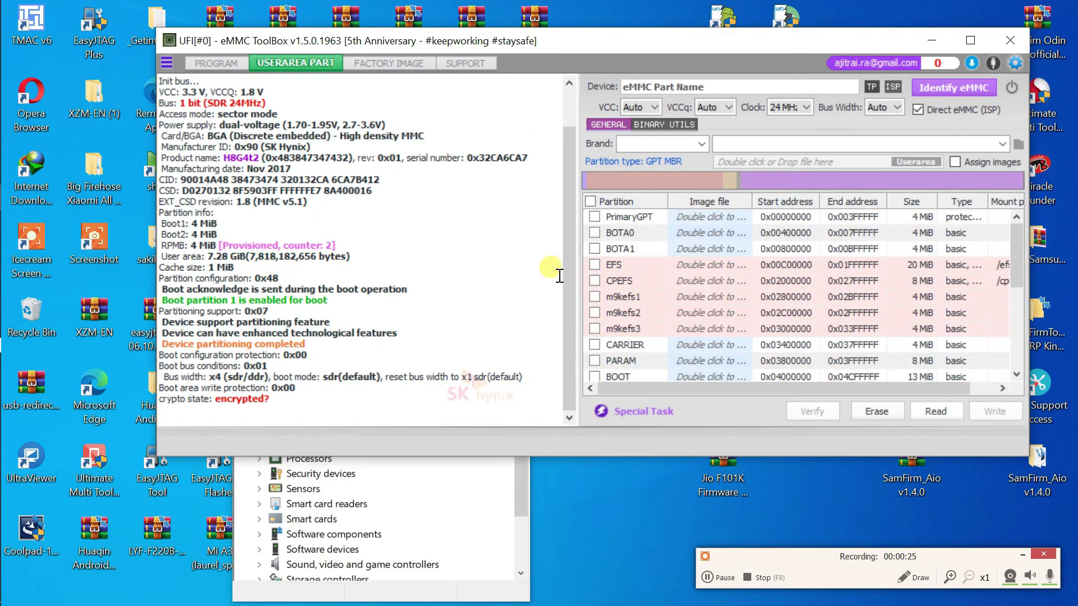
Step: Open the "user part" folder inside "j2 haf dump" and narrow its window so the user area partition list is uncovered
mouse_move(3, 336)
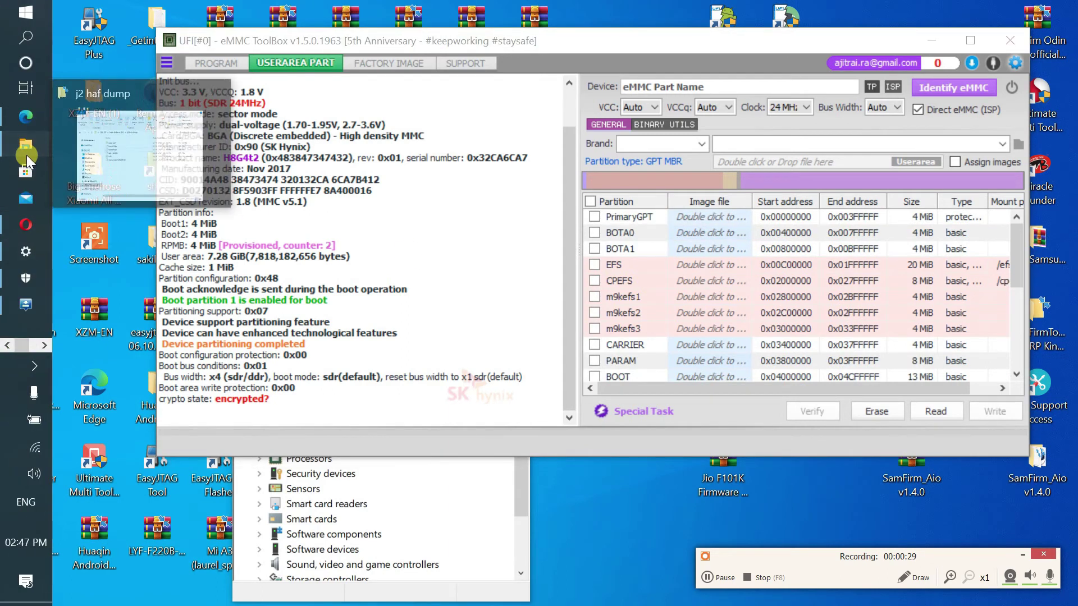
click(207, 177)
double_click(191, 215)
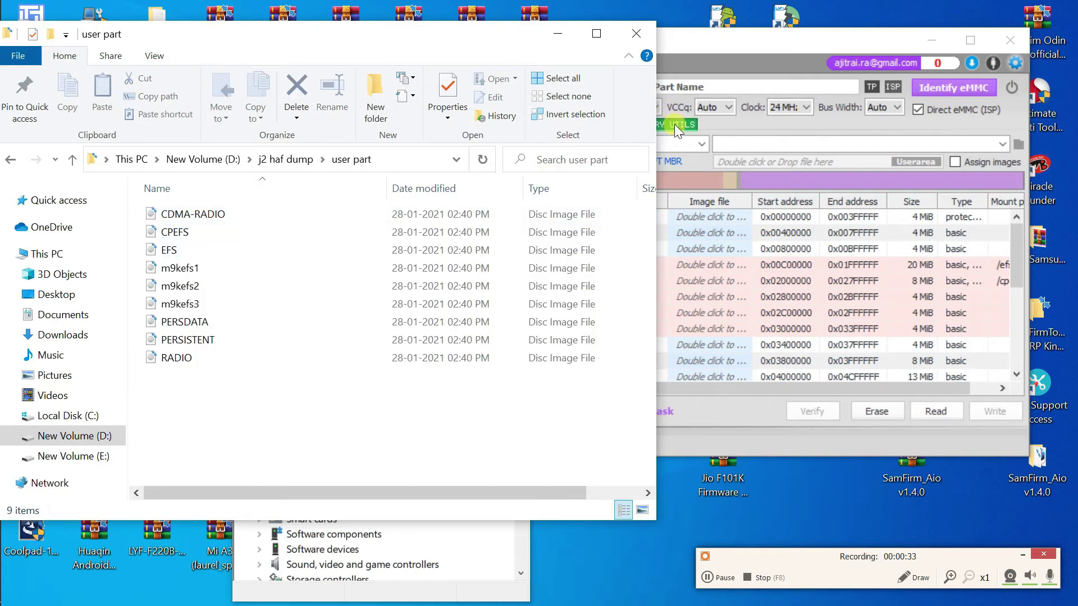
drag(654, 128, 404, 127)
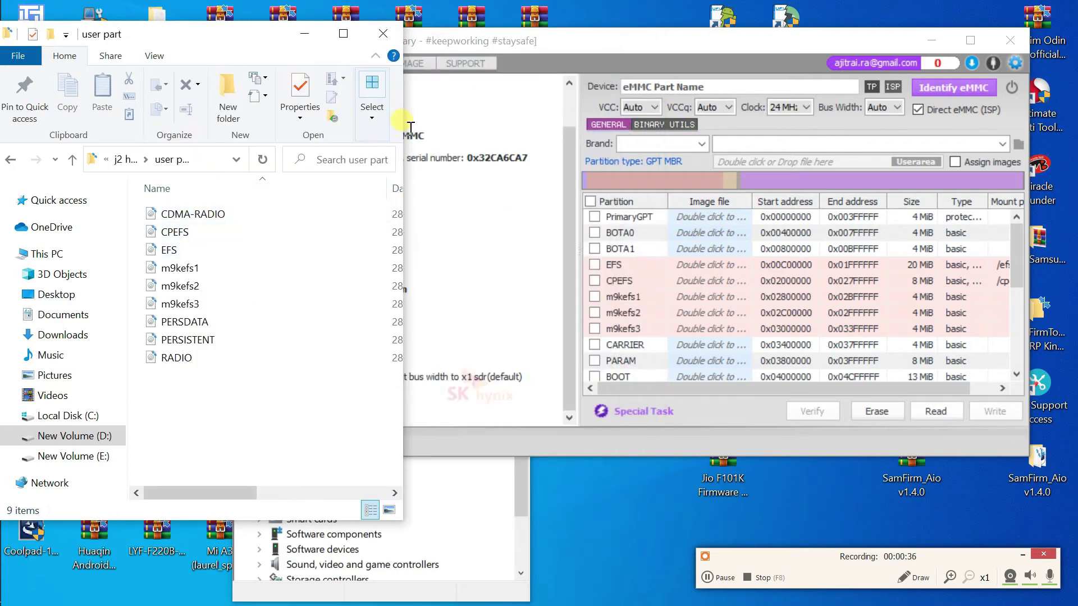
Step: Assign the EFS image from the "user part" folder of "j2 haf dump" on drive D to the EFS partition
click(179, 251)
drag(177, 247, 642, 281)
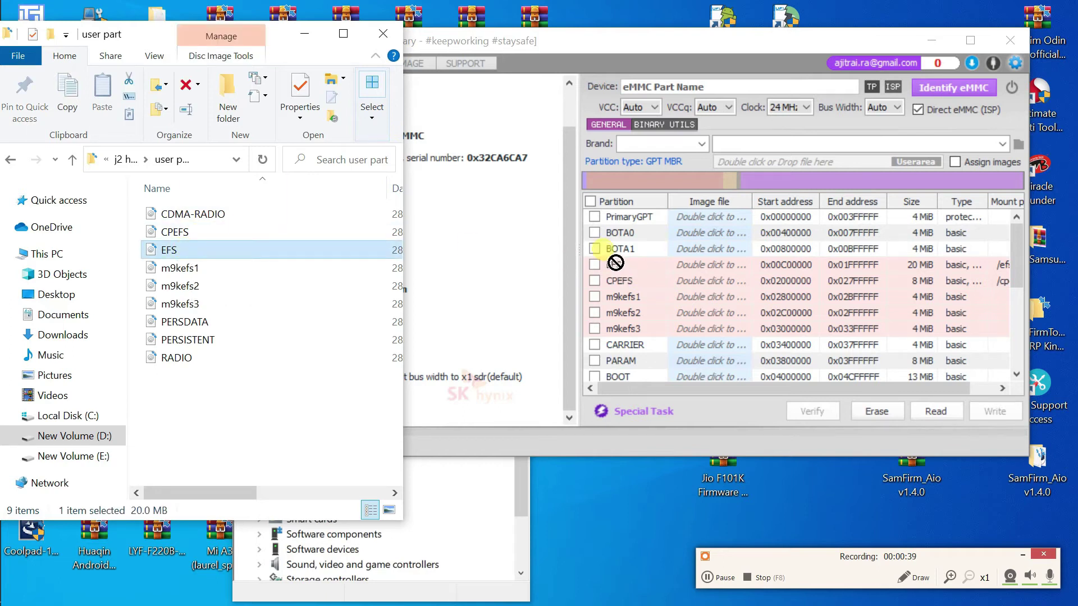
double_click(696, 268)
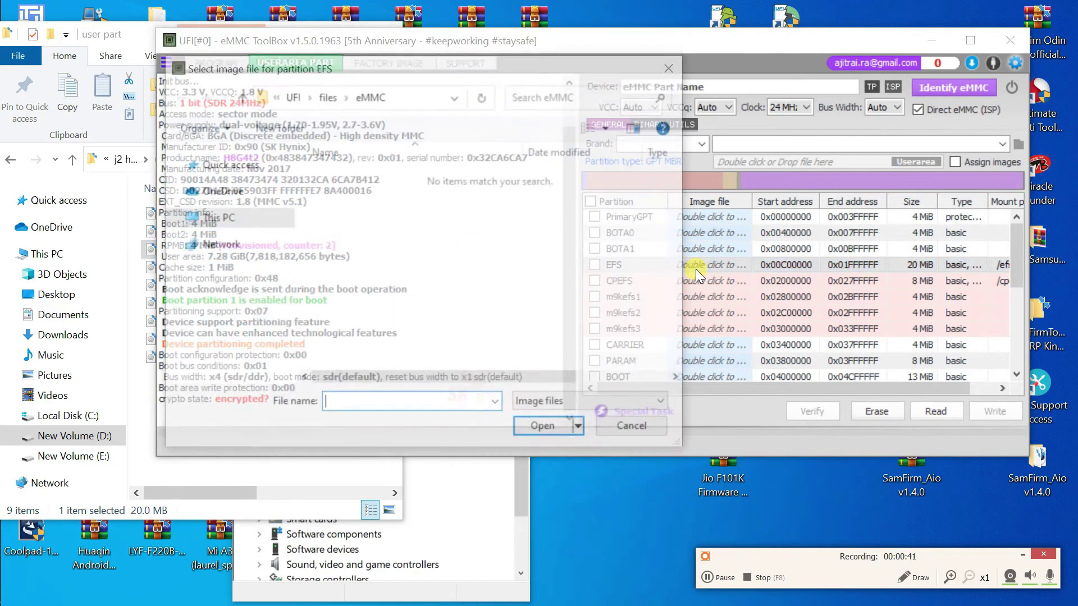
click(241, 339)
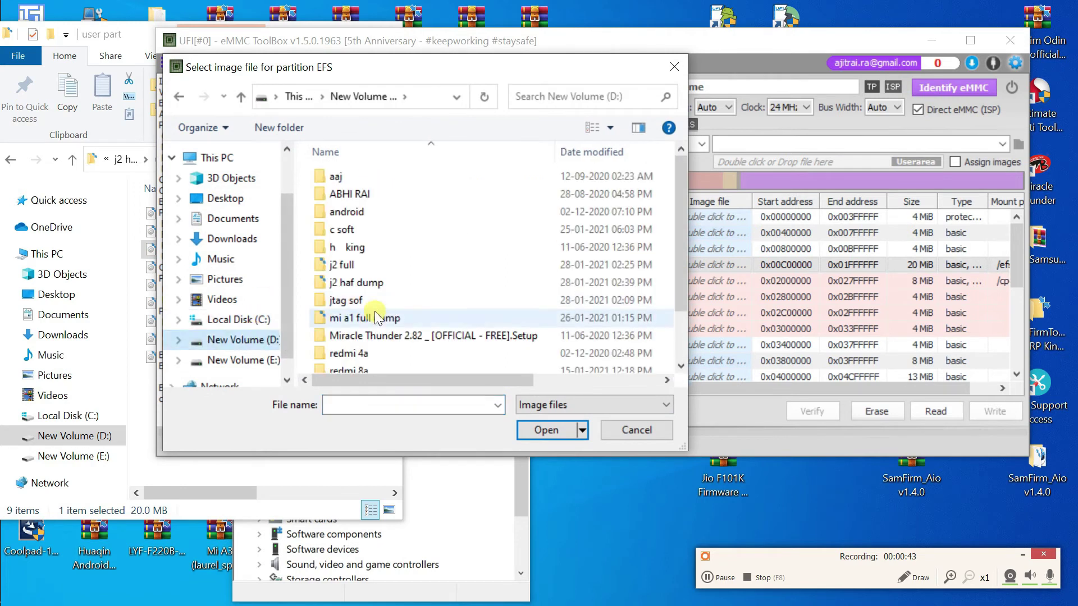
double_click(362, 284)
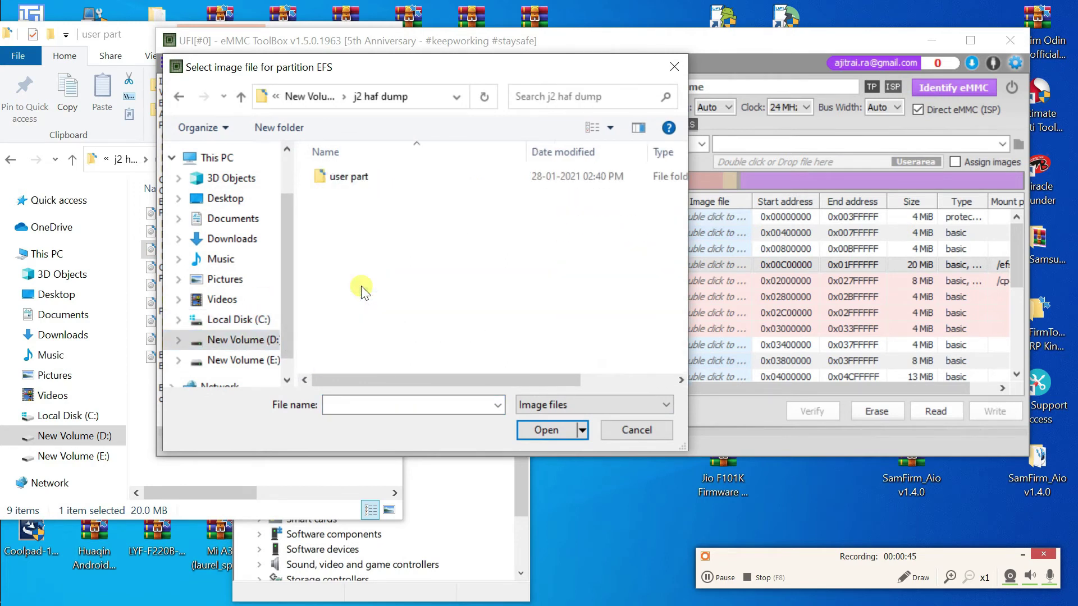
click(367, 176)
double_click(367, 177)
click(360, 211)
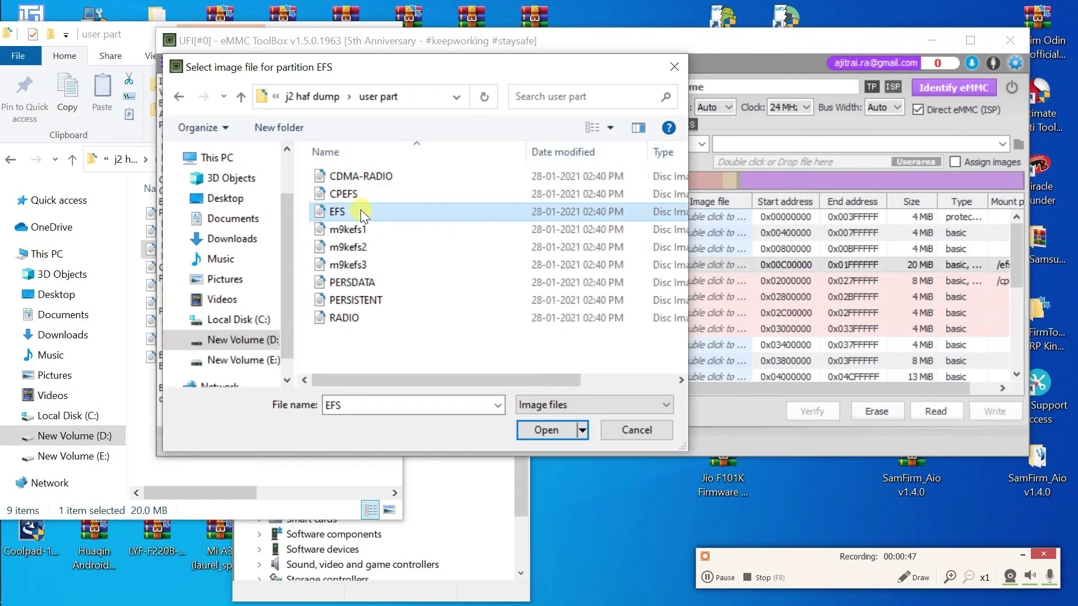
click(547, 428)
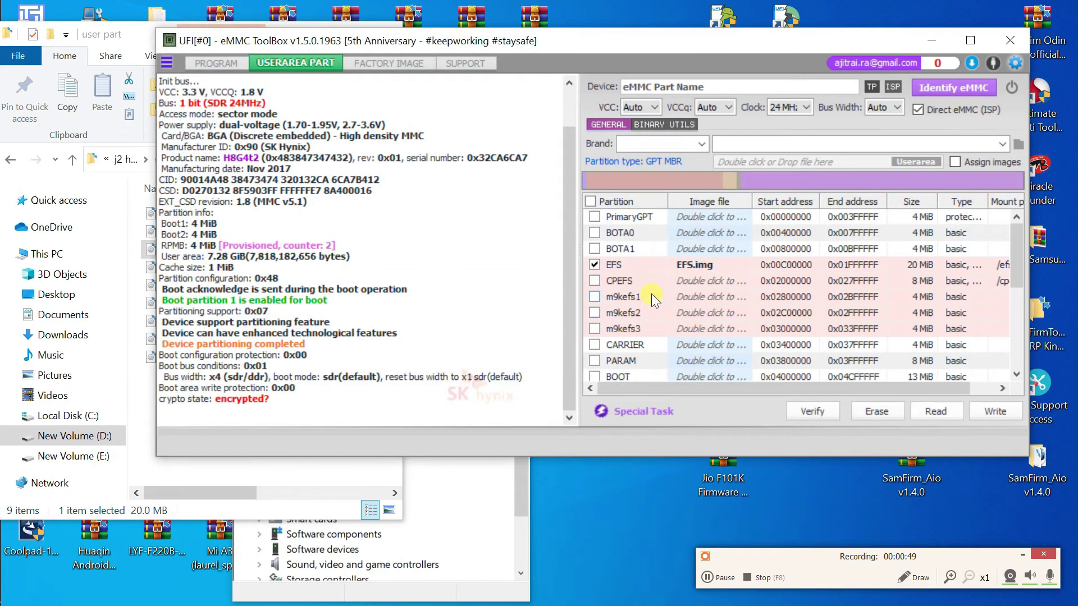
Step: Assign the CPEFS image from the "user part" folder of "j2 haf dump" to the CPEFS partition
double_click(698, 283)
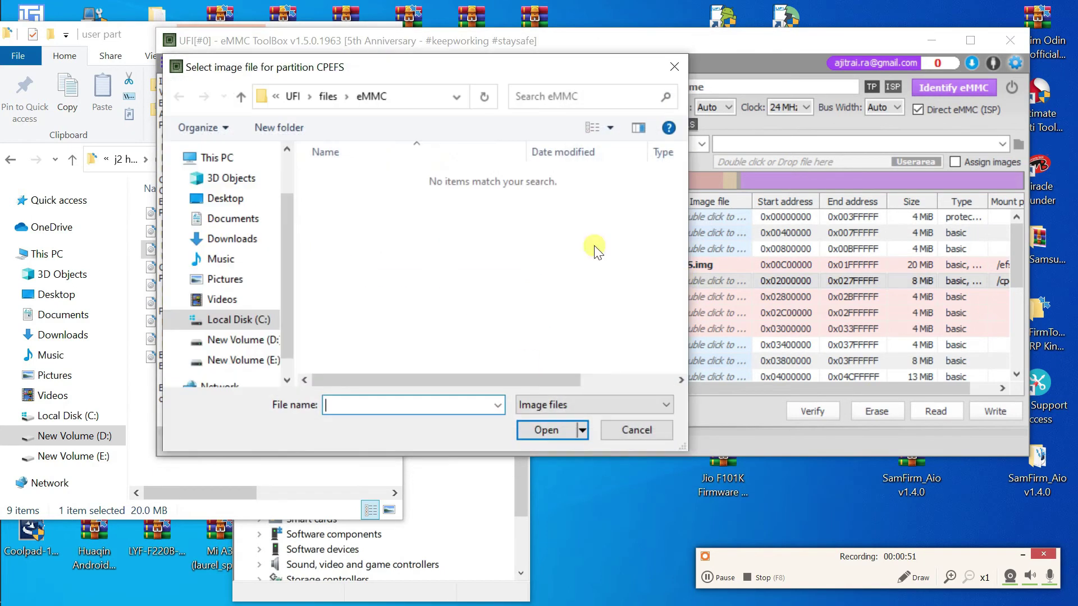
click(240, 341)
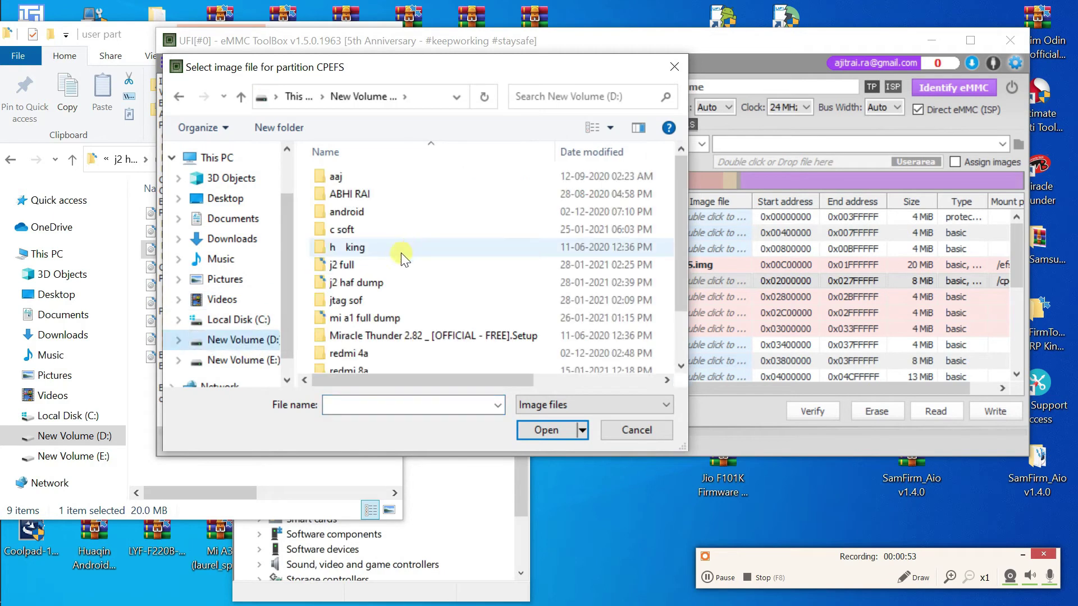
click(383, 281)
double_click(382, 281)
double_click(389, 174)
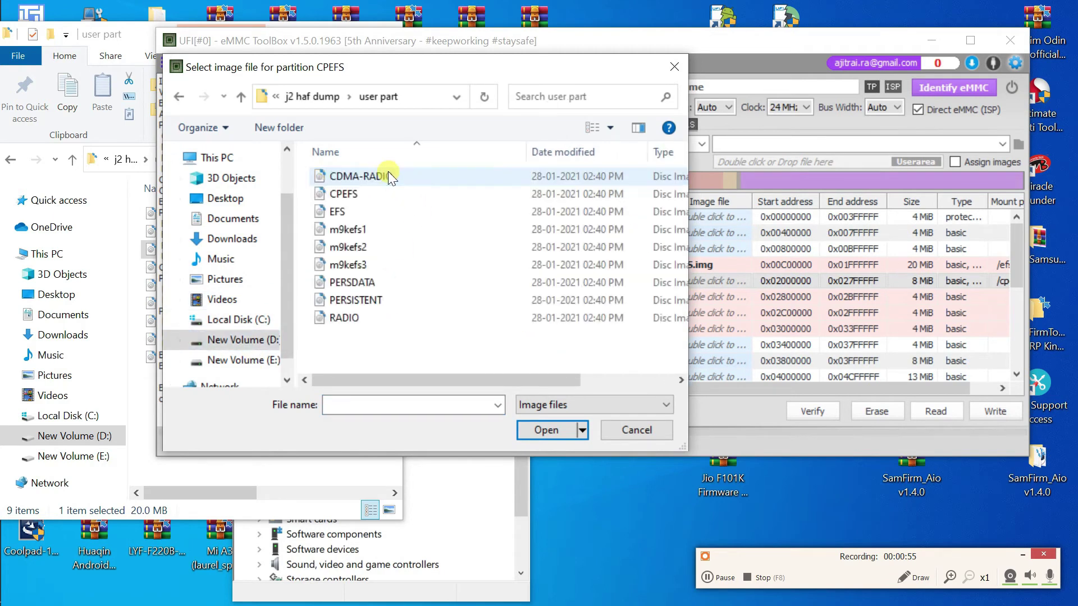
click(371, 193)
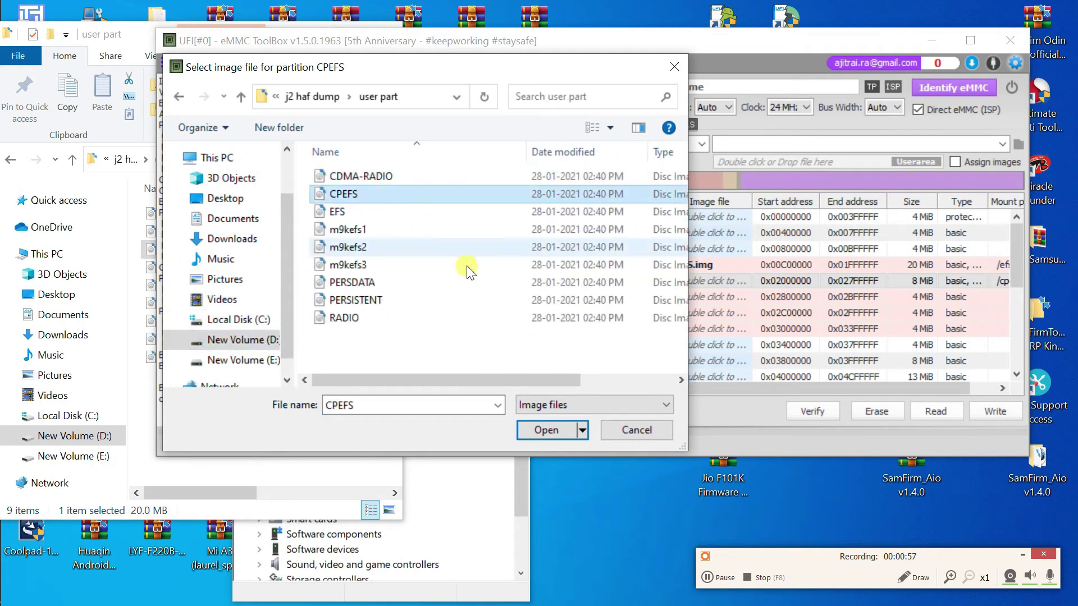
click(551, 431)
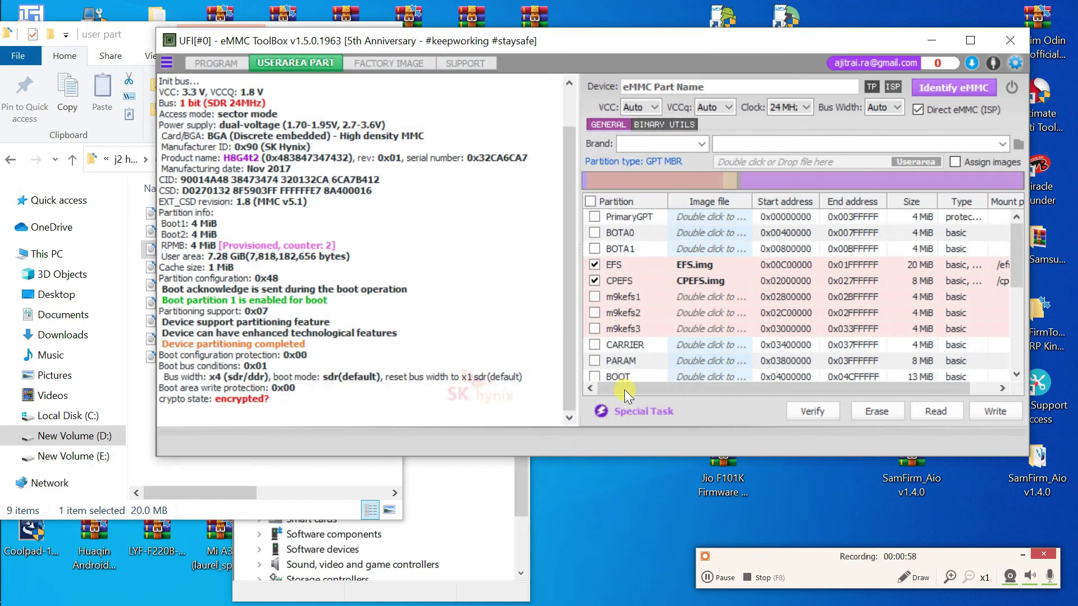
Step: Assign the m9kefs1 image from the "user part" folder of "j2 haf dump" to the m9kefs1 partition
click(715, 300)
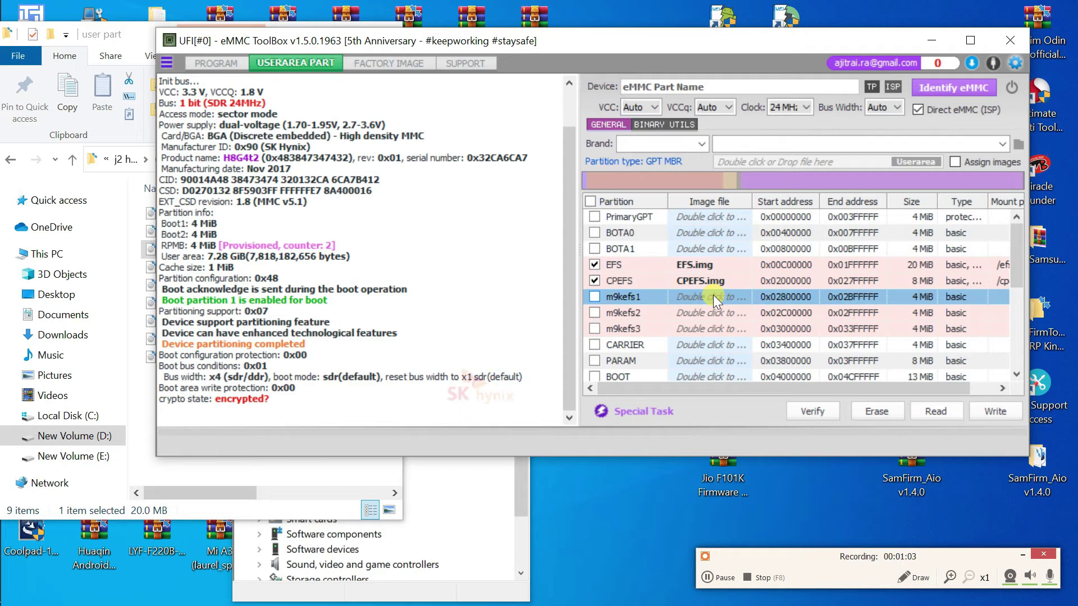
double_click(714, 300)
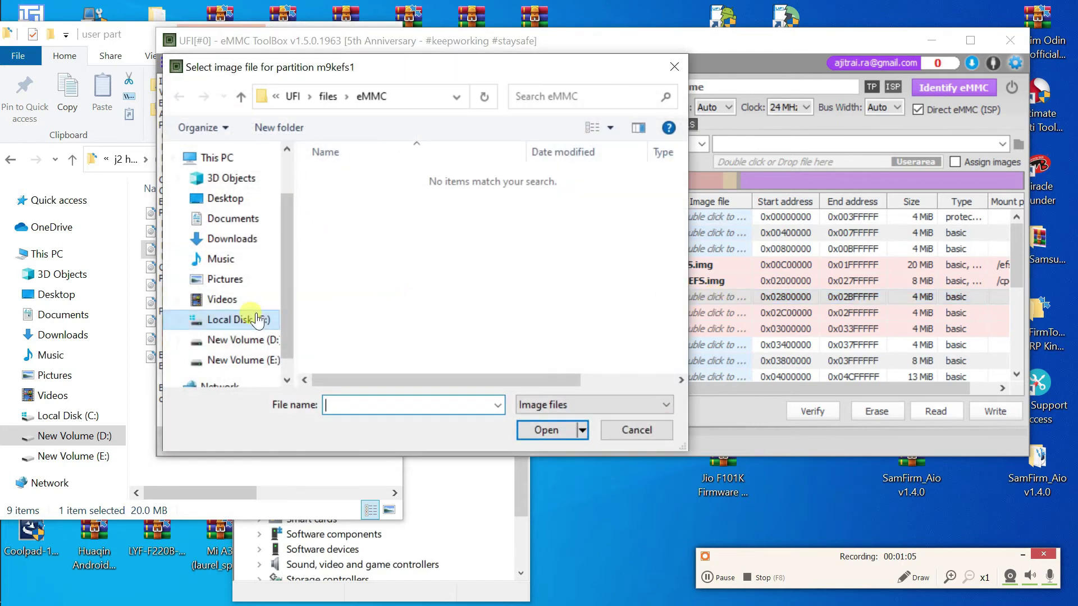
click(246, 347)
scroll(375, 311, down, 1)
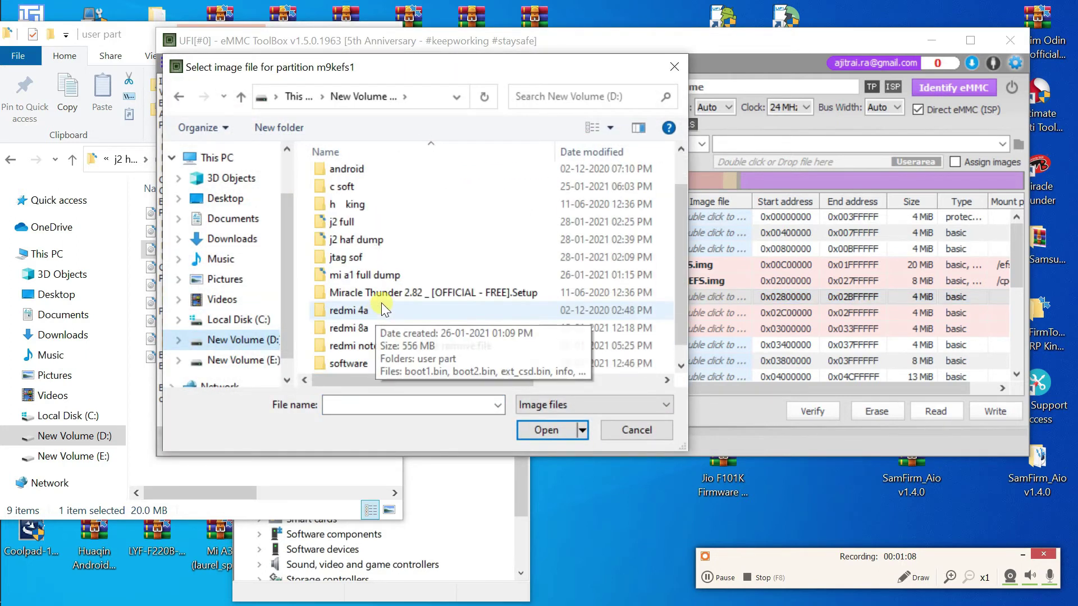
double_click(388, 244)
double_click(379, 179)
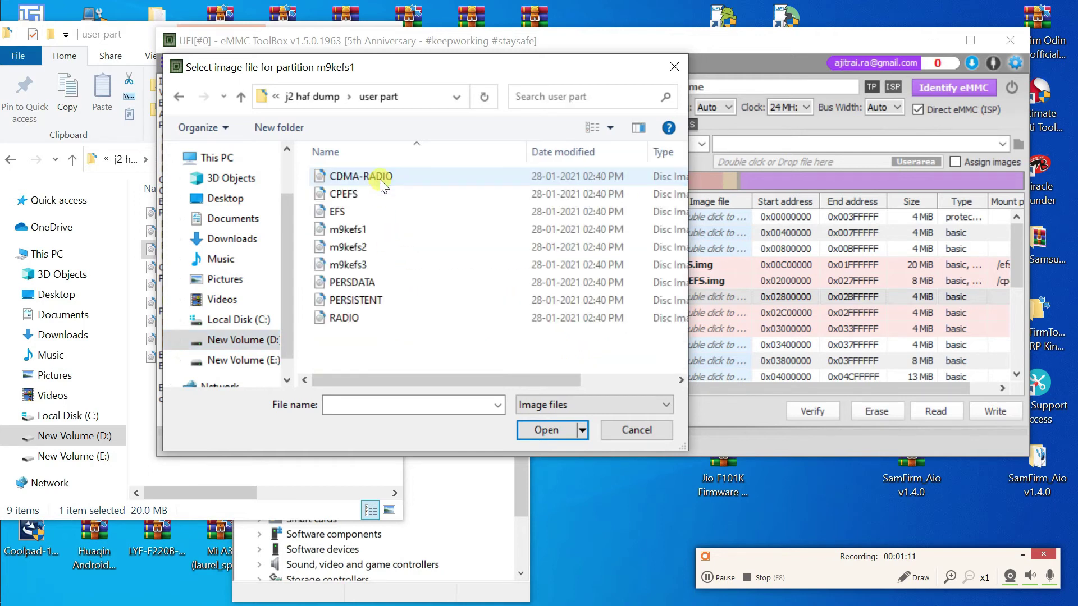
click(361, 229)
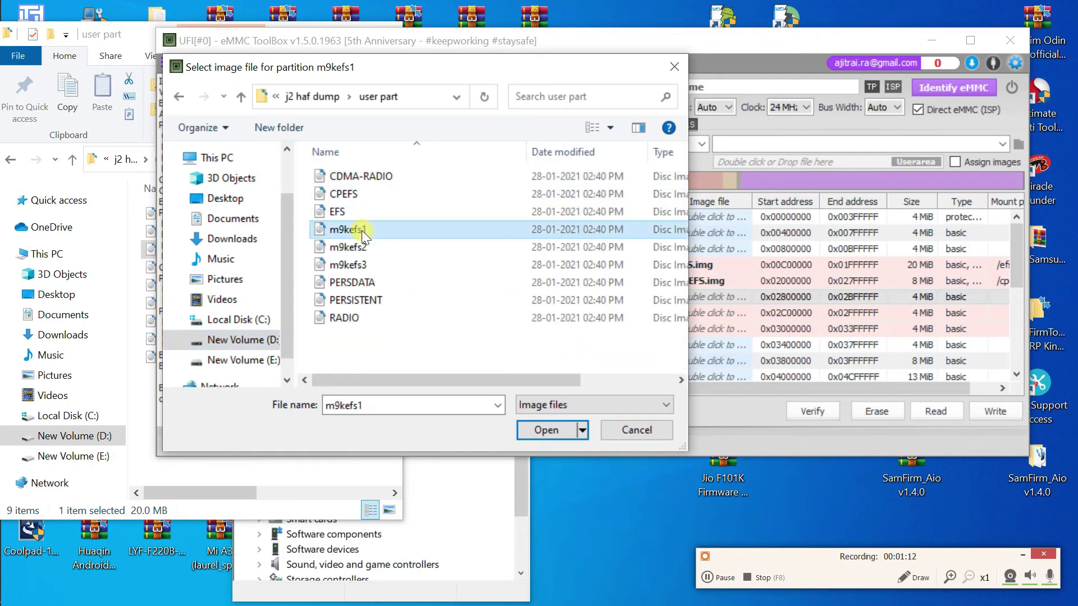
click(542, 431)
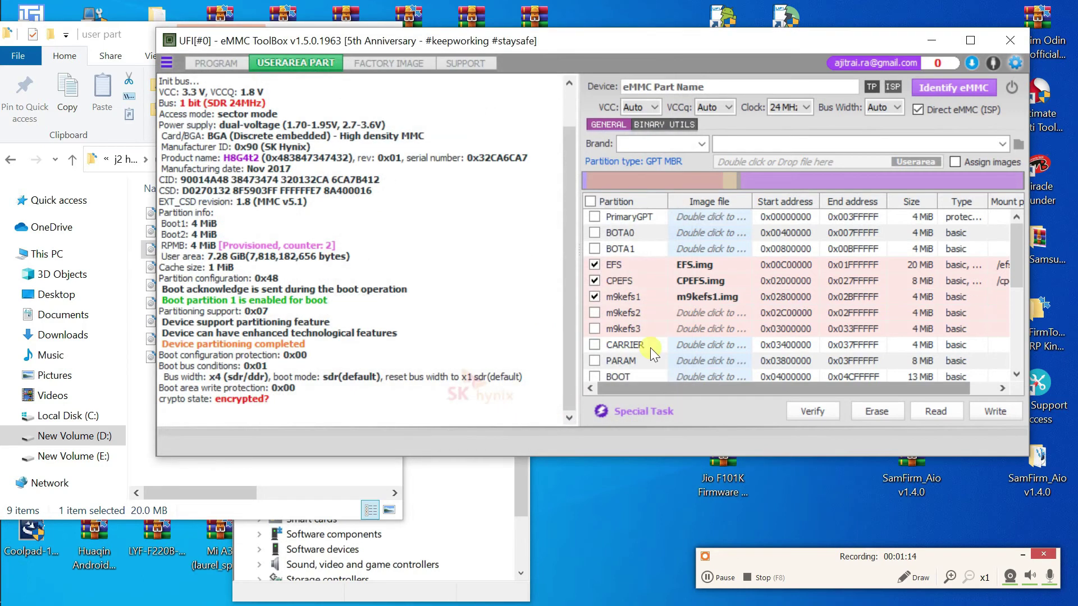
Step: Assign the m9kefs2 image from the "user part" folder of "j2 haf dump" to the m9kefs2 partition
double_click(720, 312)
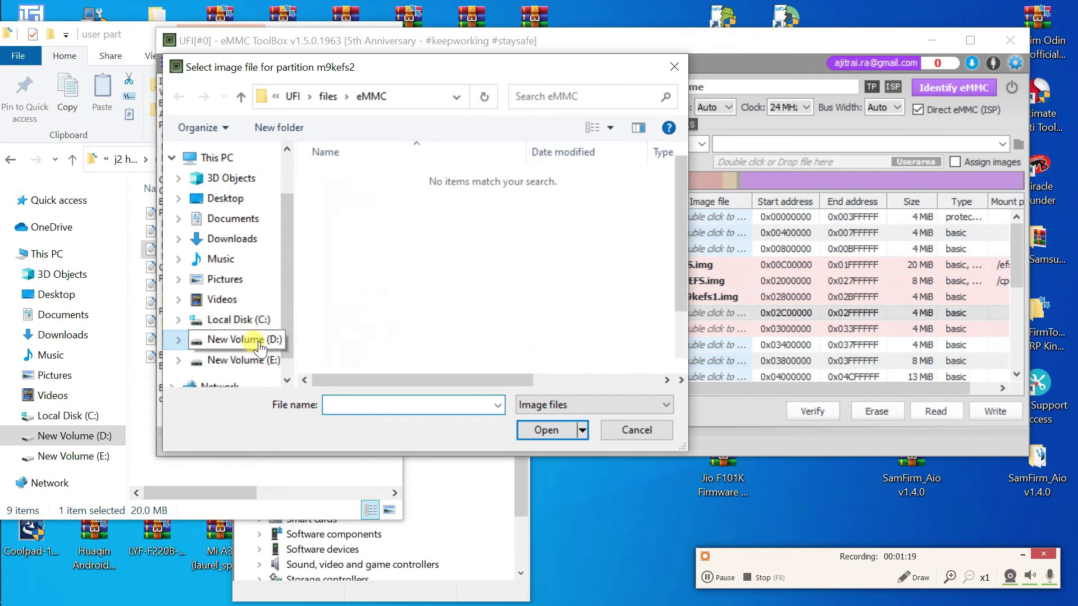
click(260, 340)
double_click(369, 281)
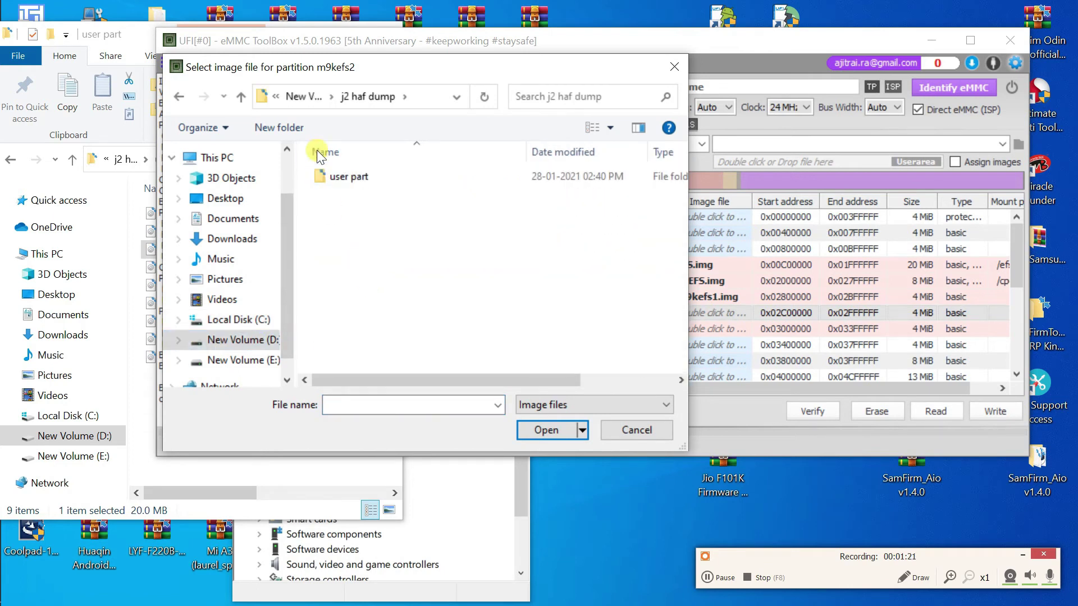
double_click(344, 177)
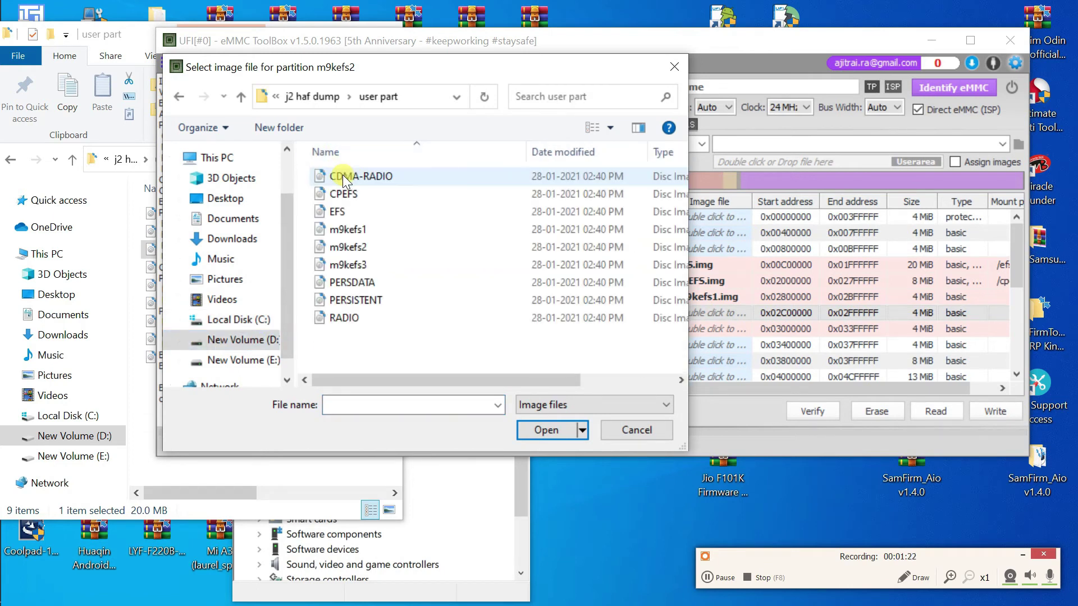
click(362, 246)
click(545, 429)
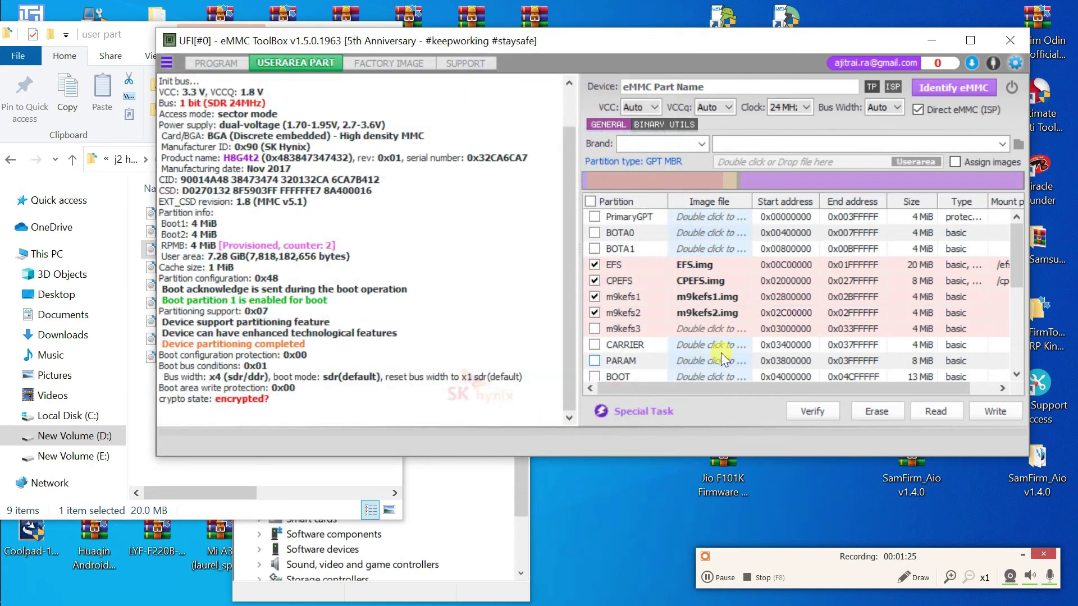
Step: Assign the m9kefs3 image from the "user part" folder of "j2 haf dump" to the m9kefs3 partition
double_click(712, 328)
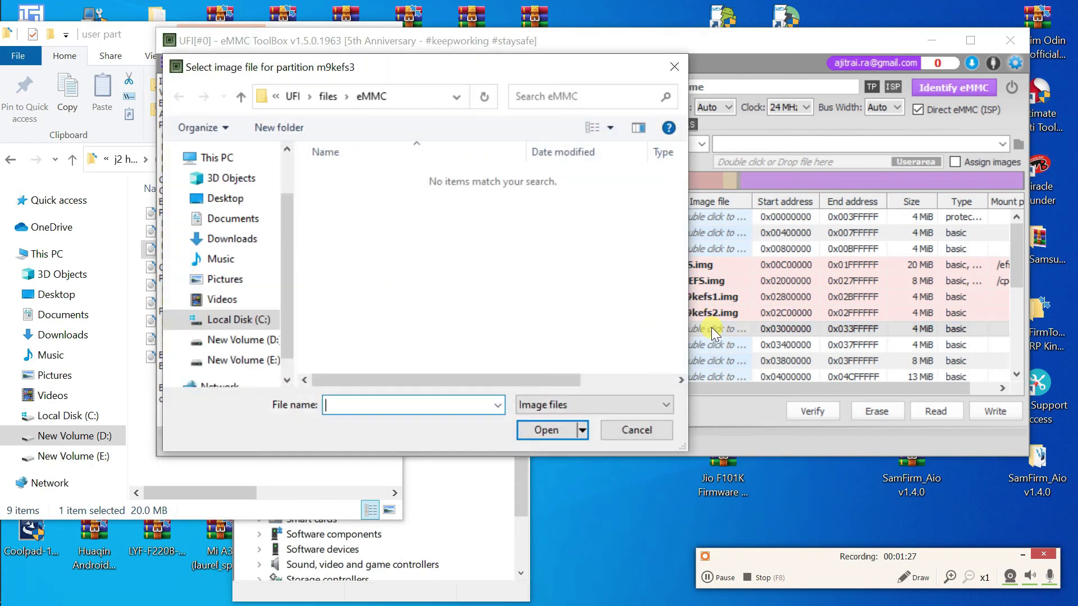
click(247, 340)
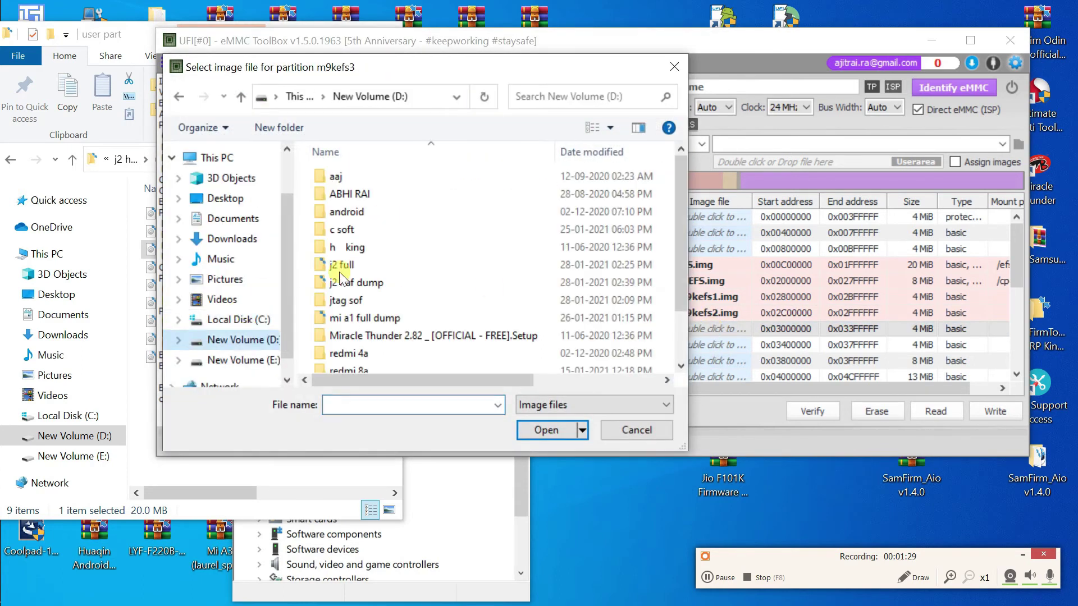
double_click(369, 282)
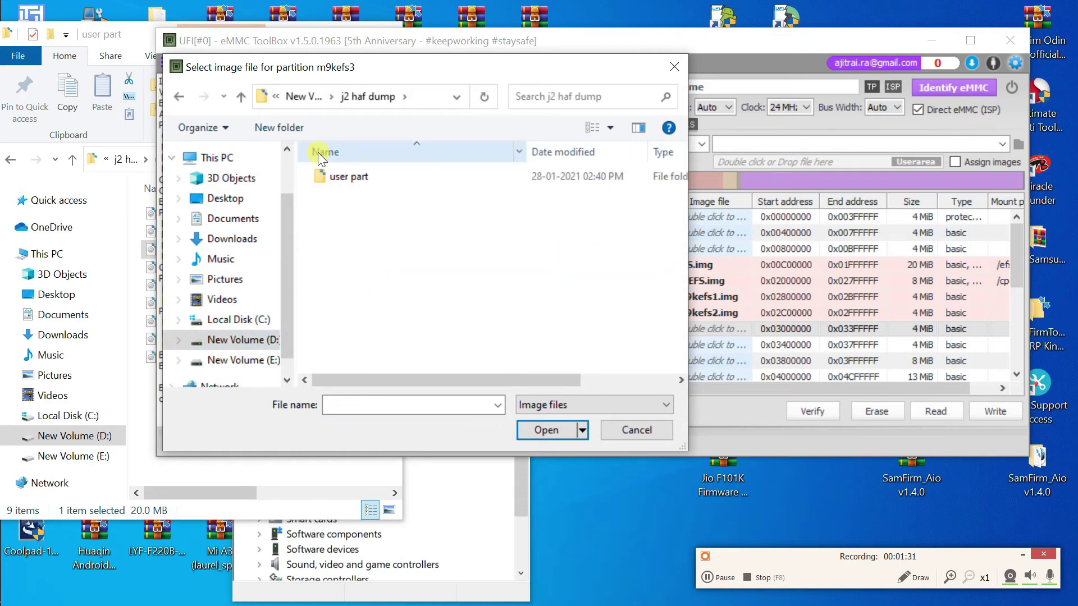
double_click(348, 179)
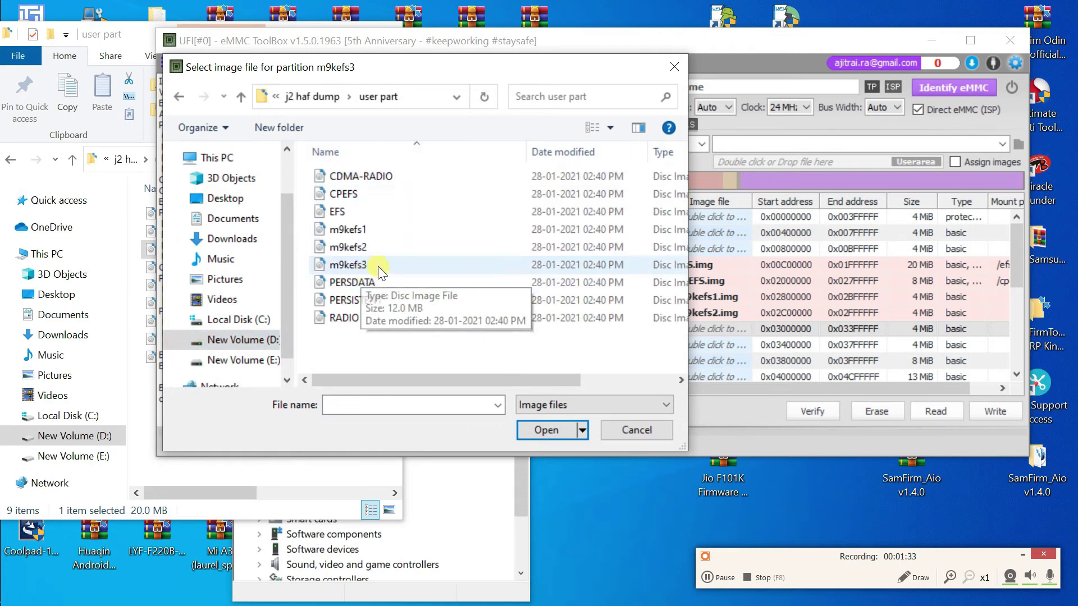
click(392, 269)
click(539, 429)
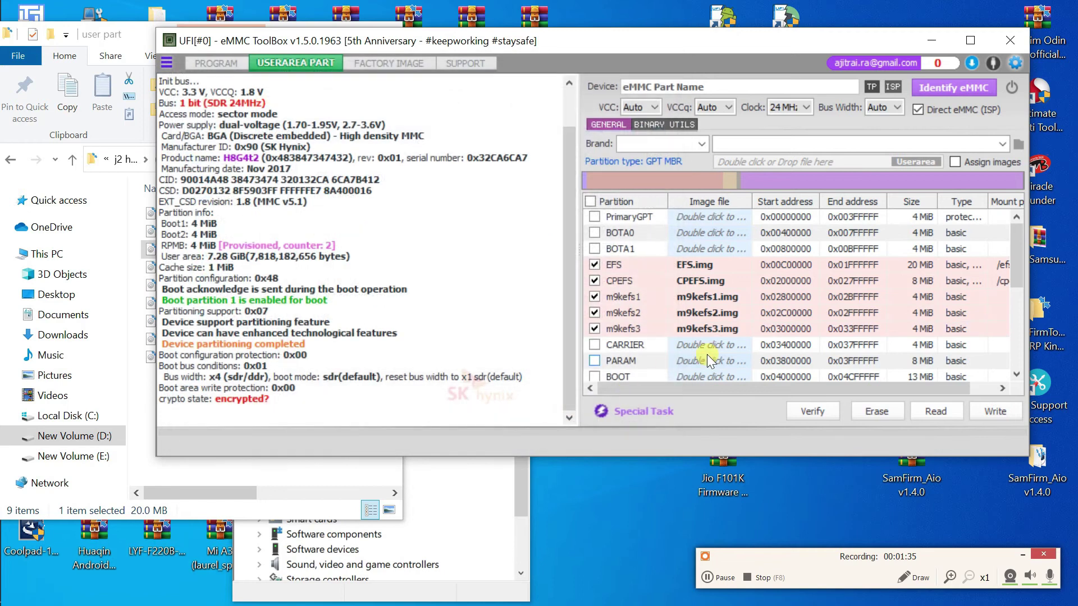
Step: Assign the CDMA-RADIO image from the "user part" folder of "j2 haf dump" to the CDMA-RADIO partition
click(706, 355)
scroll(708, 353, down, 1)
scroll(708, 352, down, 2)
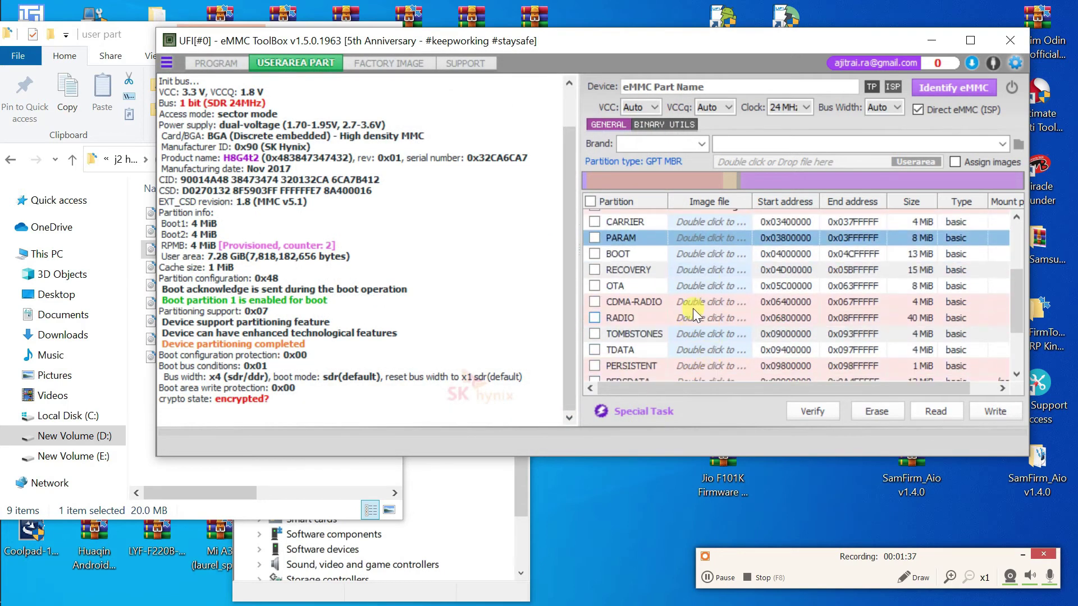
double_click(709, 304)
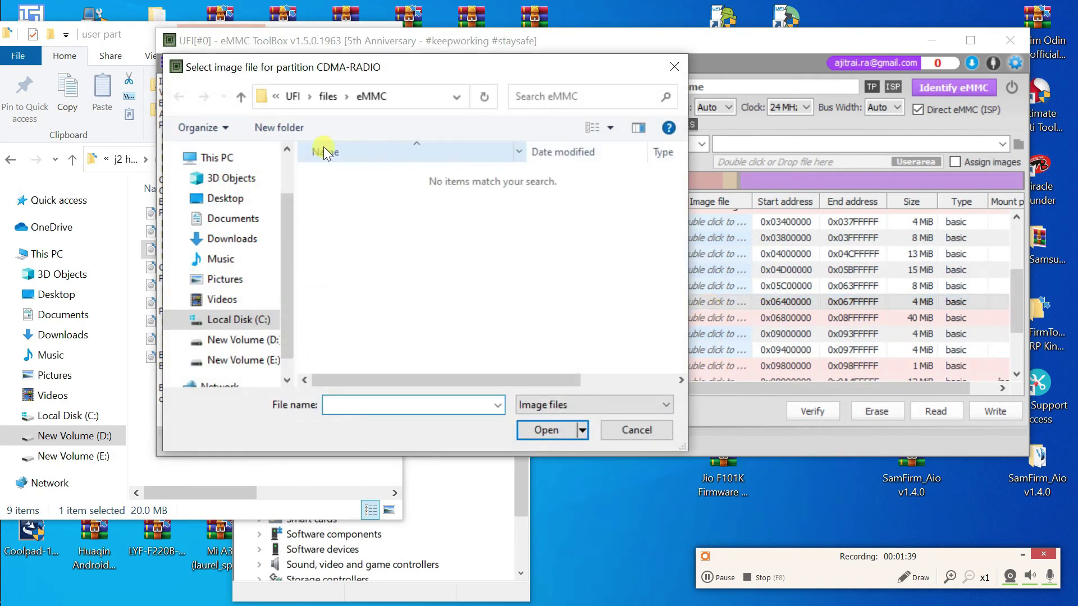
click(263, 340)
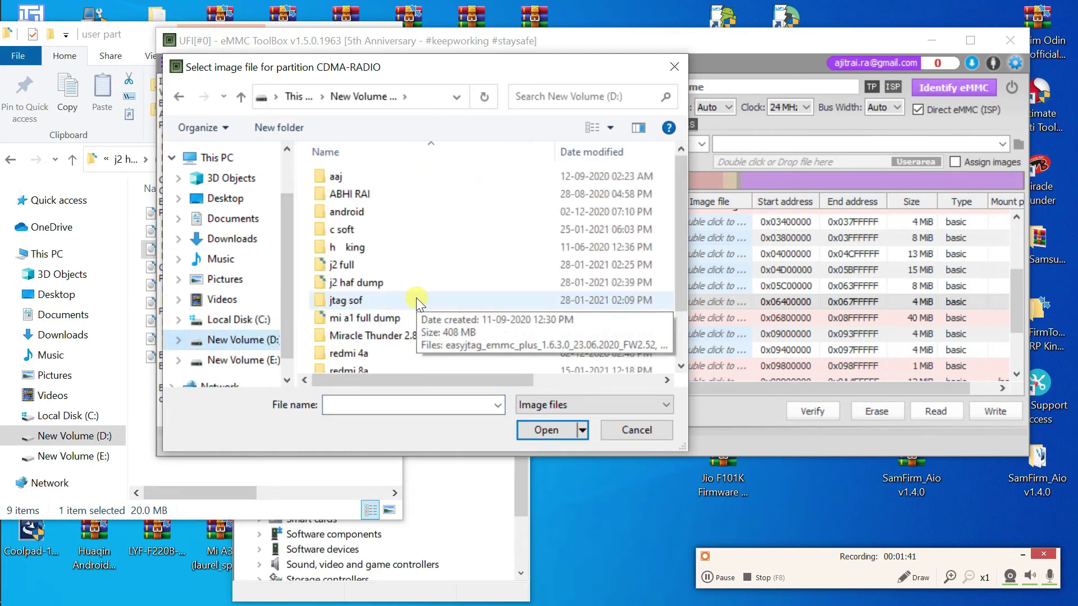
click(395, 281)
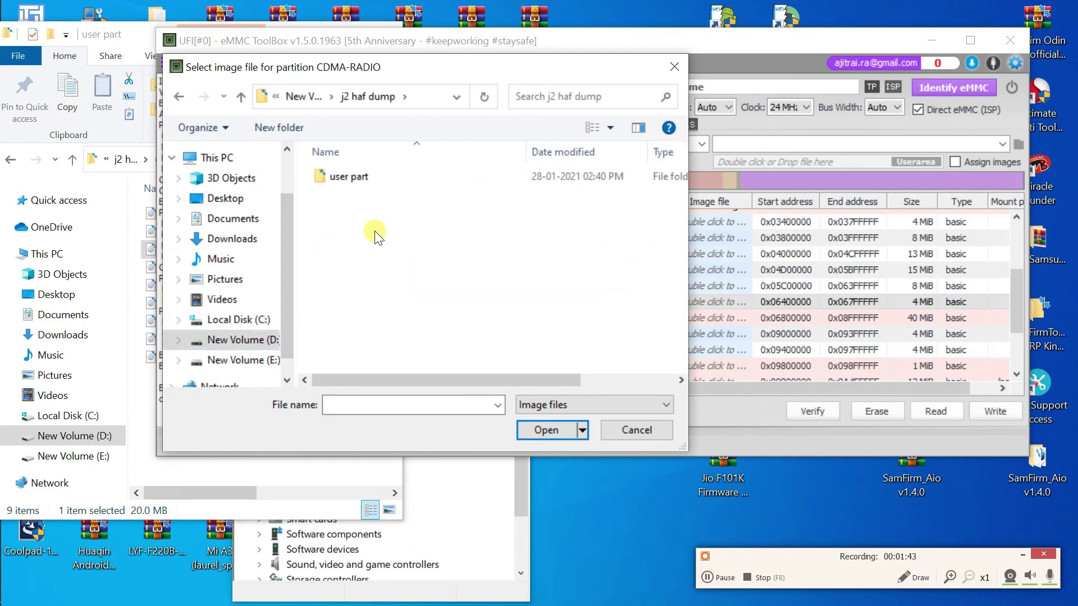
double_click(356, 175)
click(385, 176)
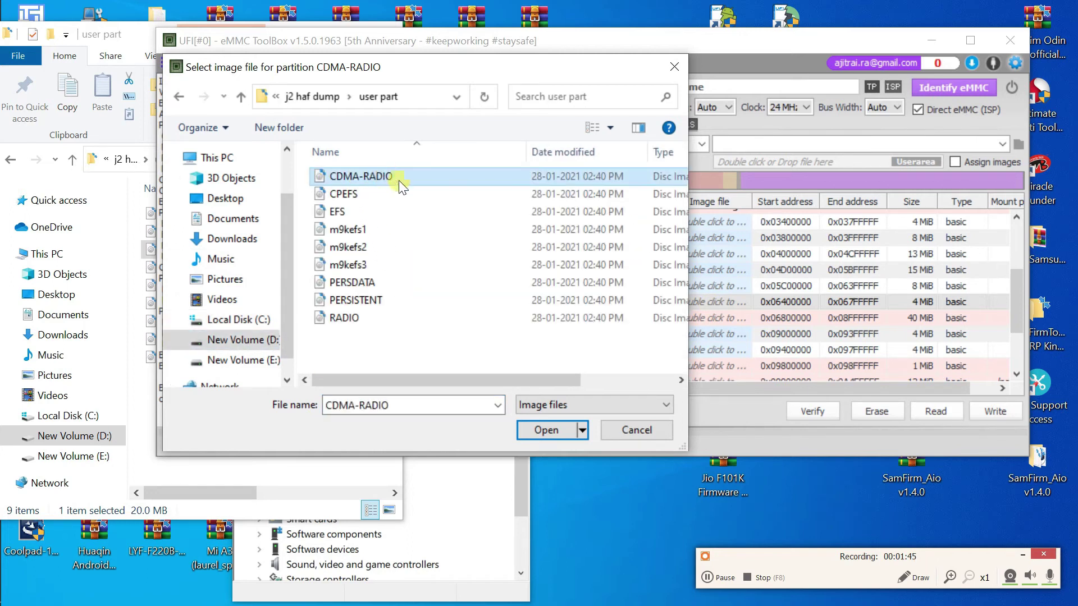
click(534, 429)
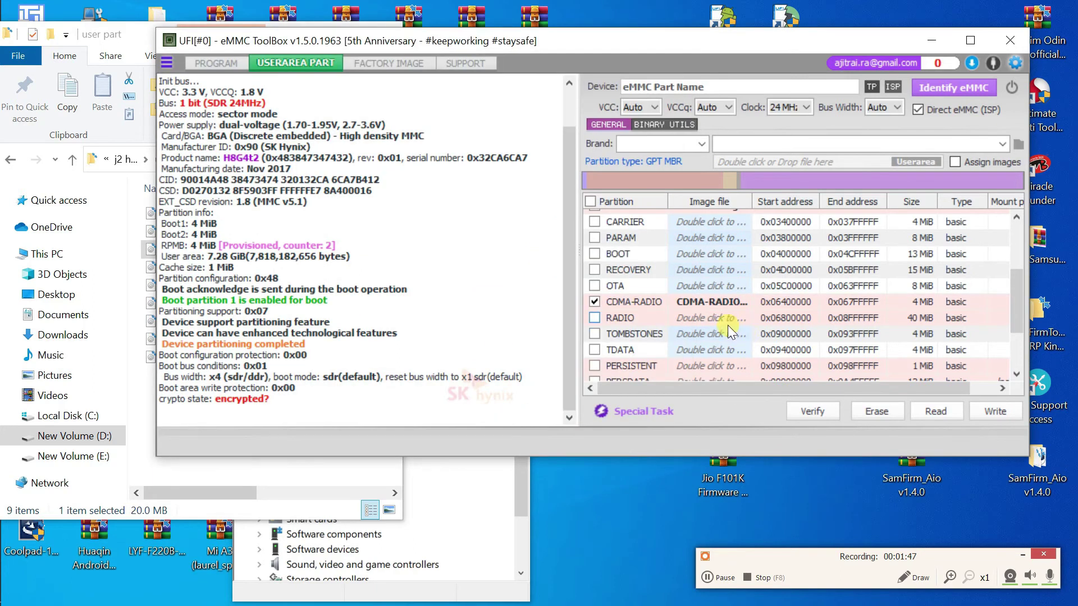
Step: Assign the RADIO image from the "user part" folder of "j2 haf dump" to the RADIO partition
double_click(717, 320)
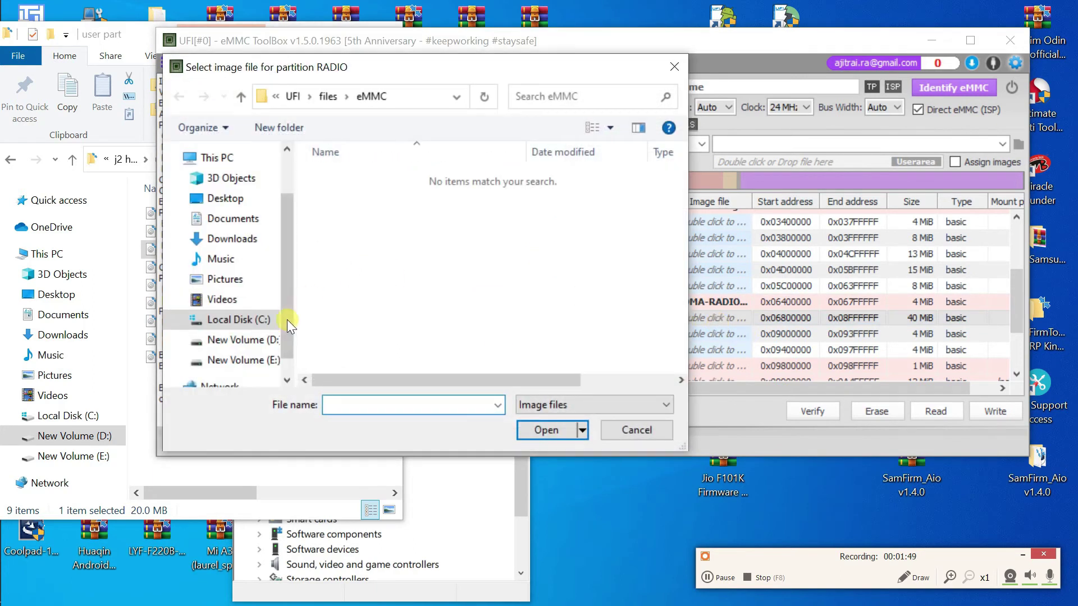
click(260, 339)
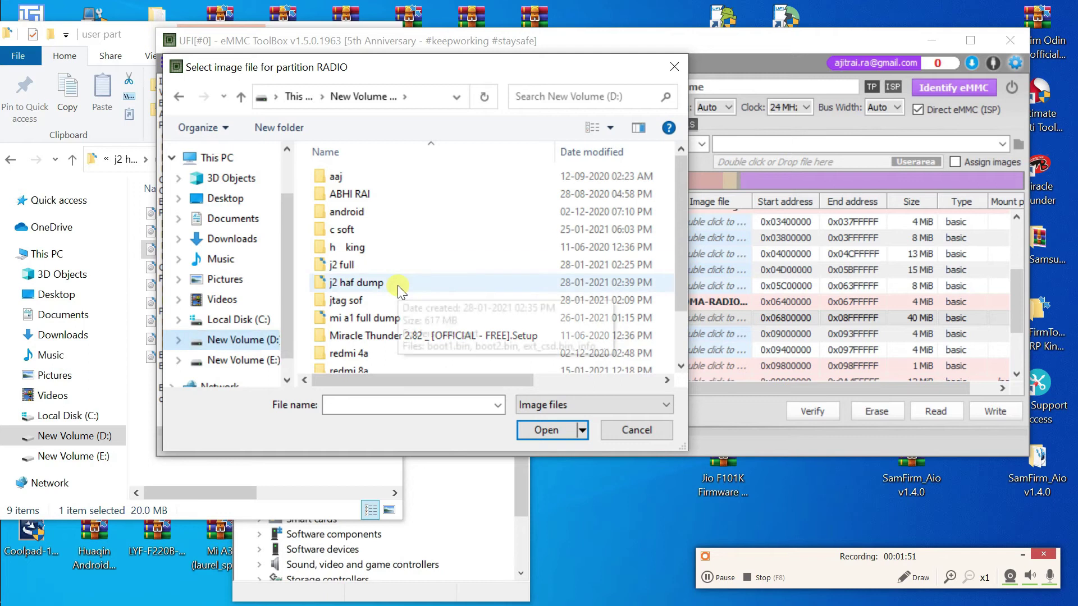
double_click(397, 283)
double_click(390, 177)
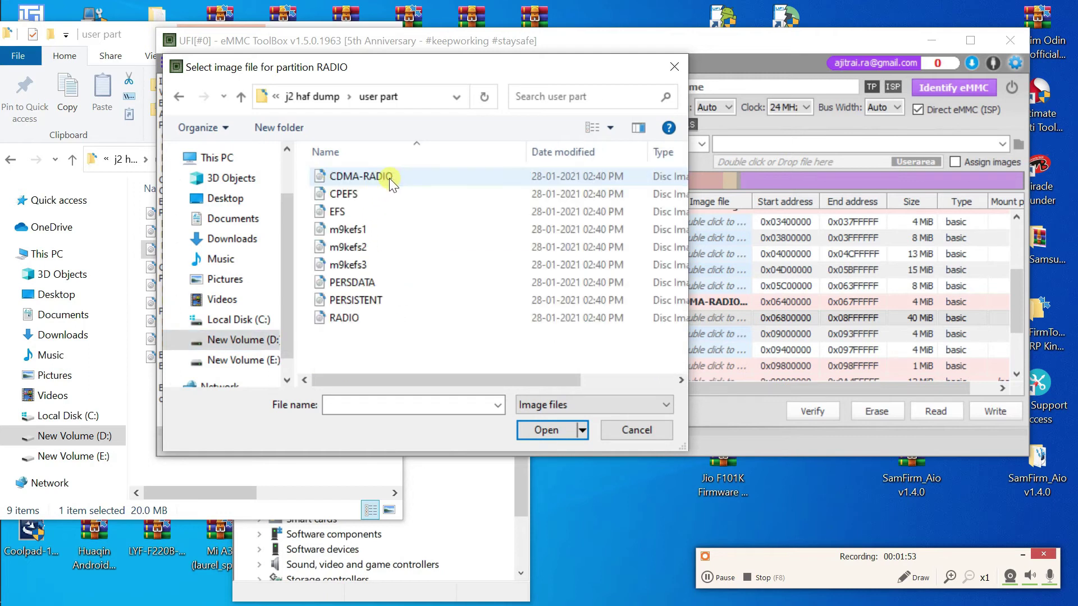
click(360, 319)
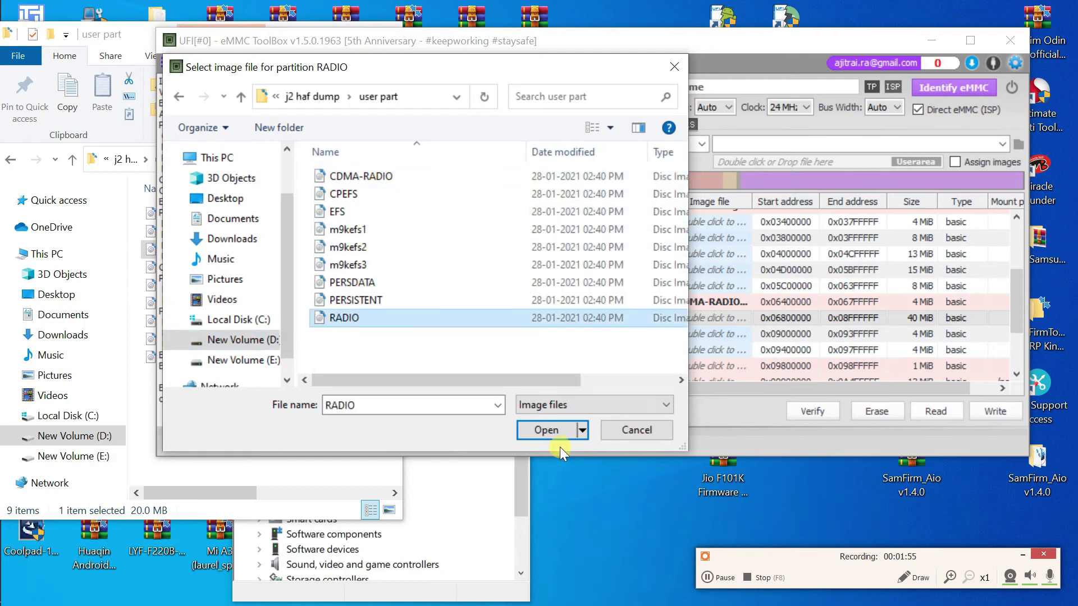
click(550, 430)
Step: Assign the PERSISTENT image from the "user part" folder of "j2 haf dump" to the PERSISTENT partition
click(710, 366)
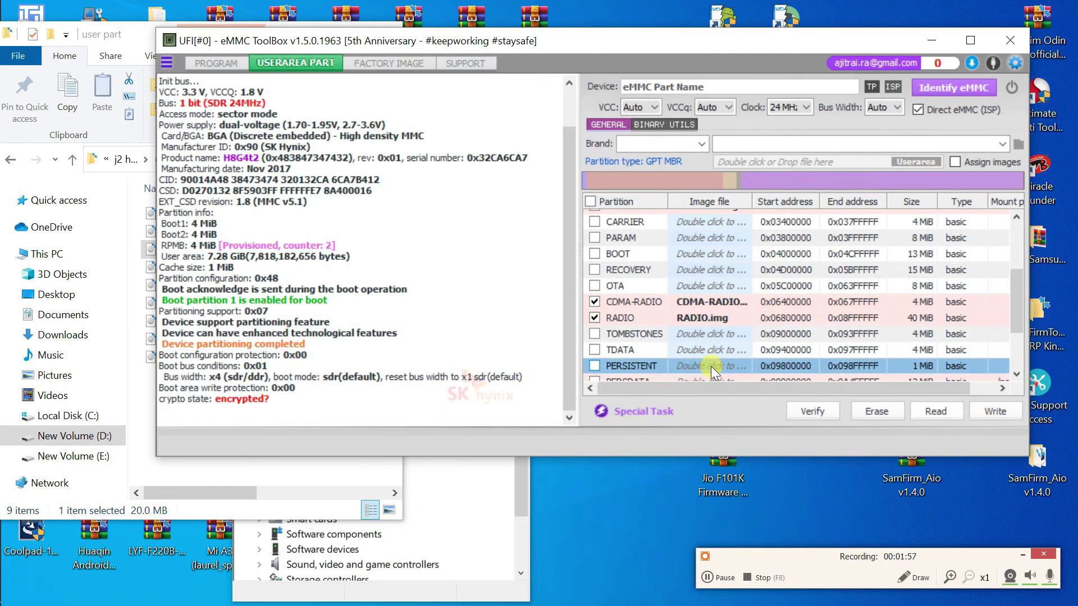
double_click(710, 366)
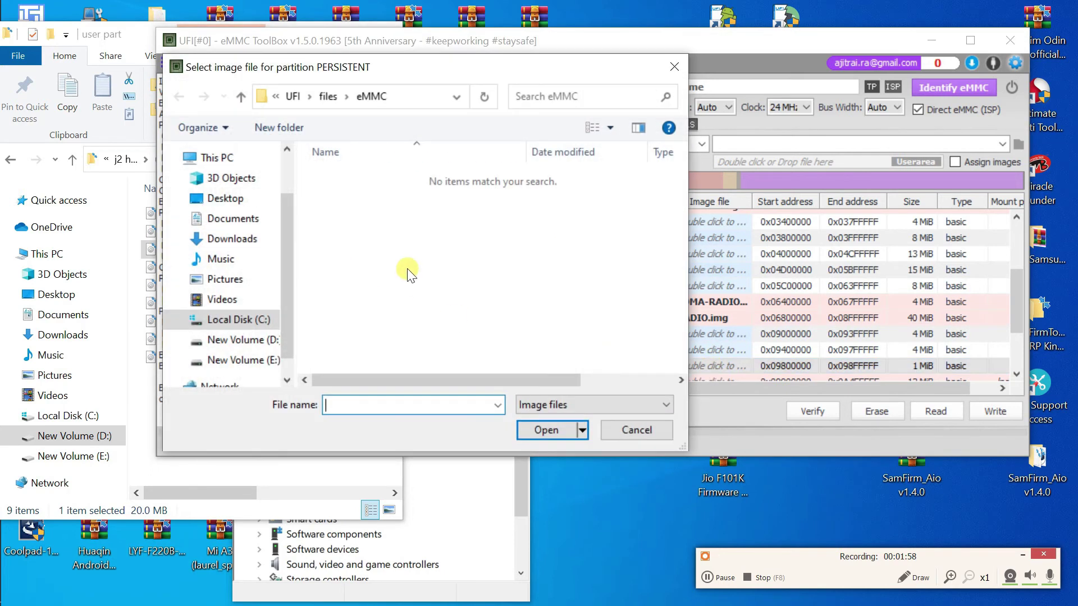
click(241, 340)
scroll(369, 342, down, 2)
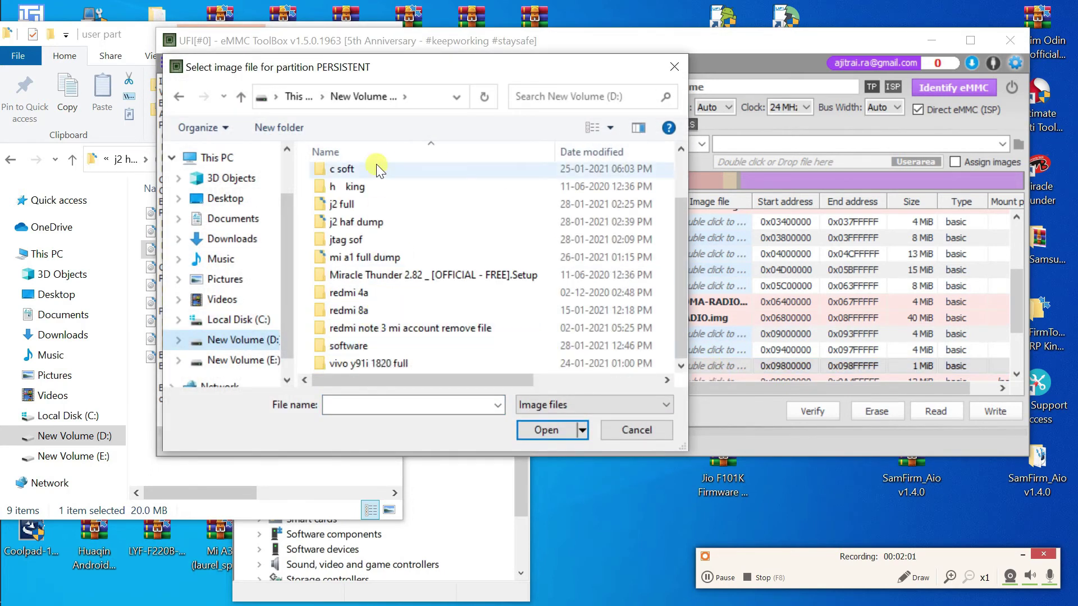
double_click(383, 221)
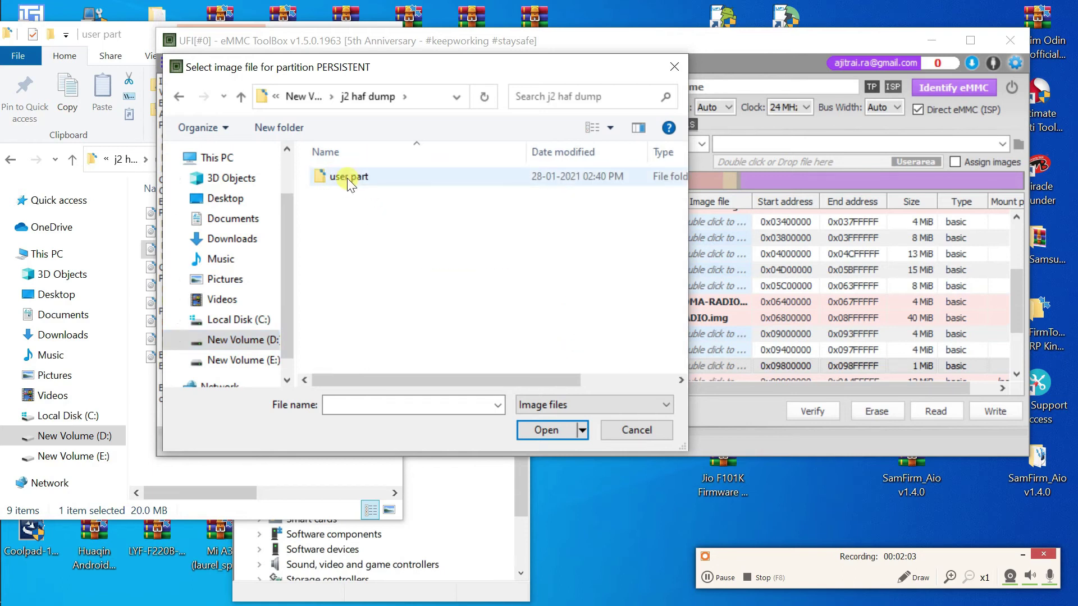
double_click(346, 177)
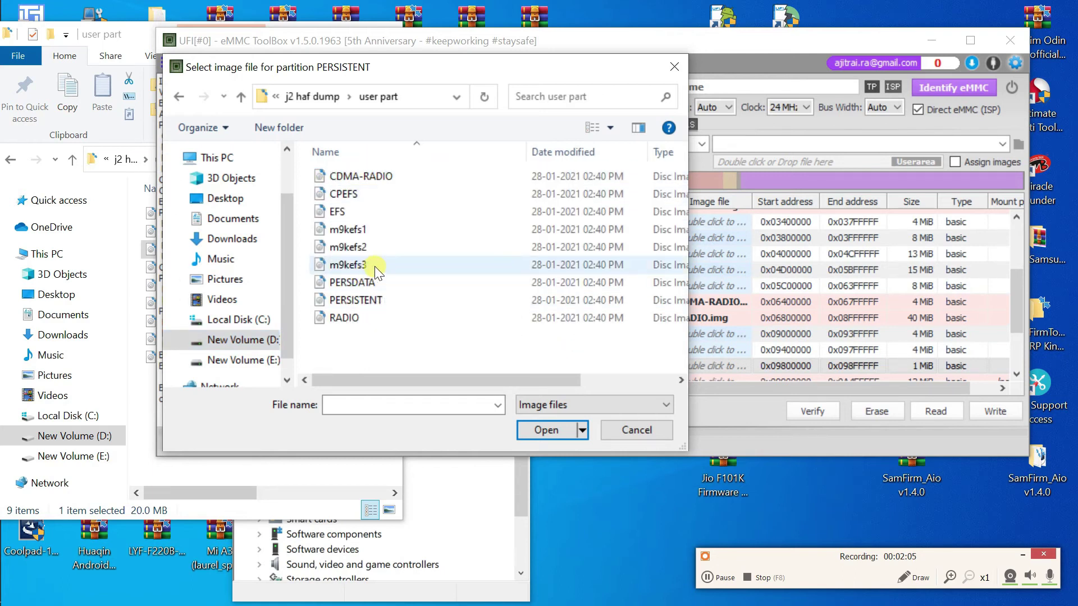
click(370, 300)
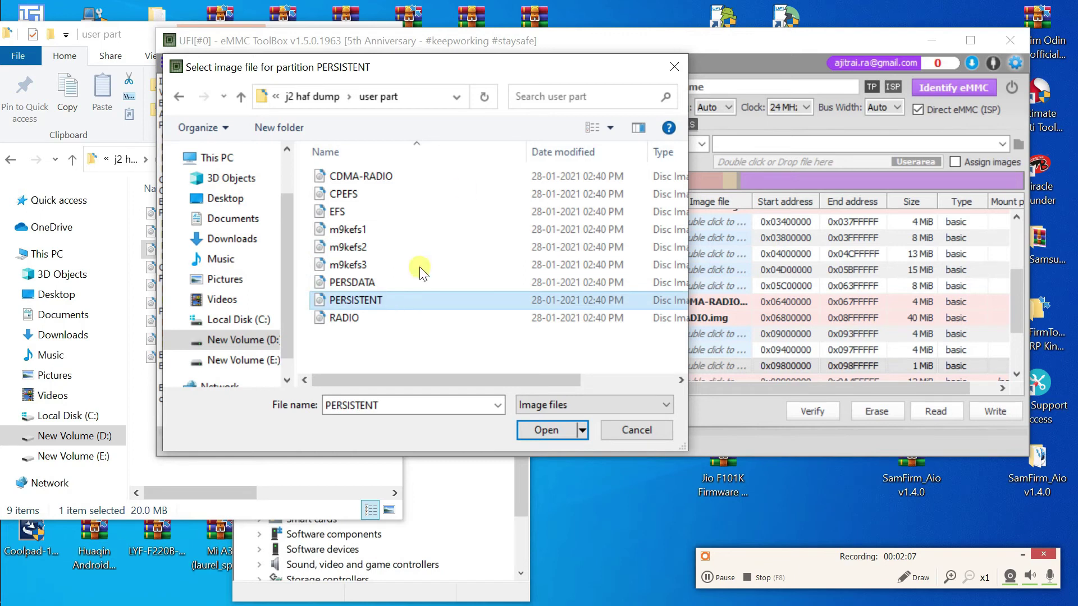
drag(504, 75, 414, 58)
click(325, 284)
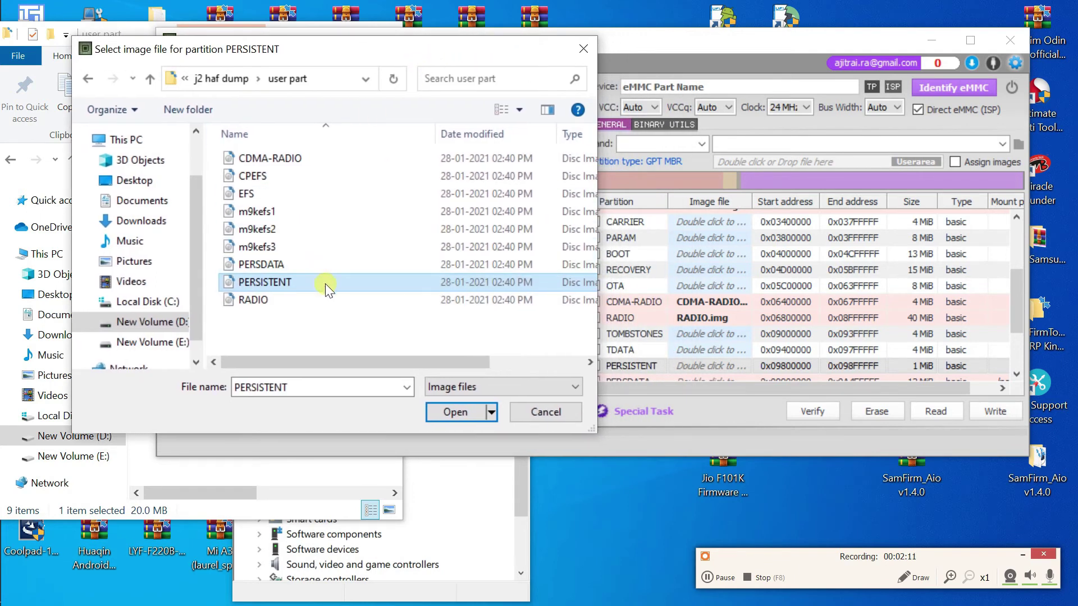
click(471, 414)
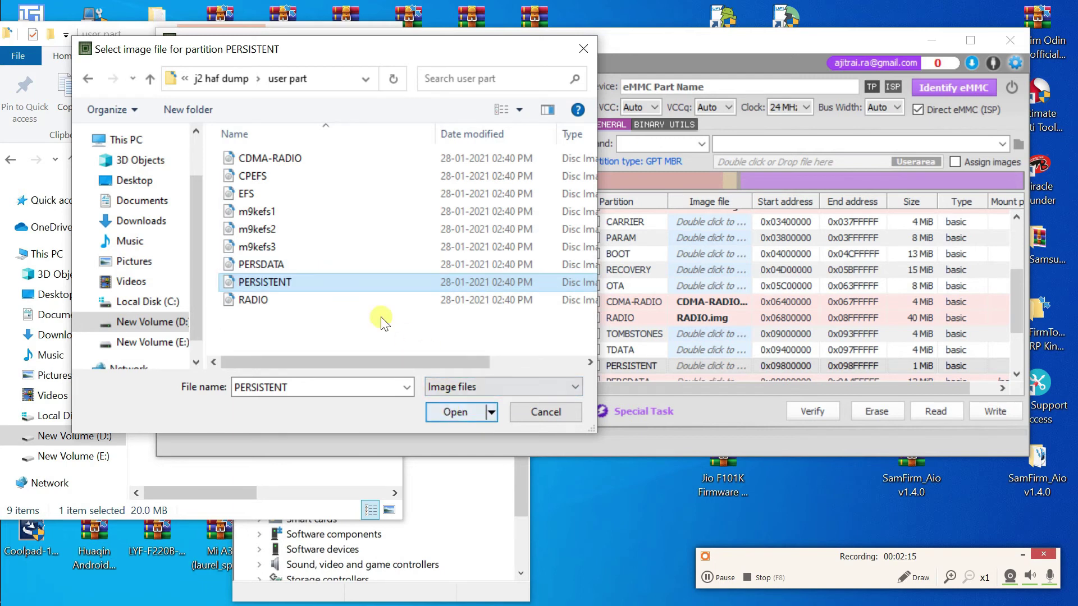
click(449, 416)
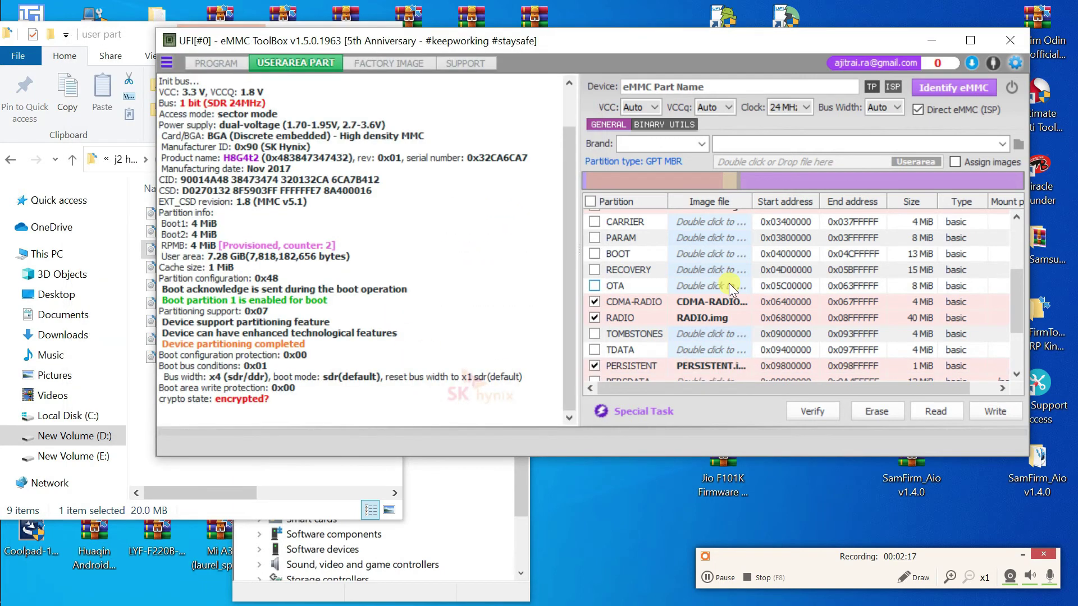
Step: Assign the PERSDATA image from the "user part" folder of "j2 haf dump" to the PERSDATA partition
scroll(729, 282, down, 1)
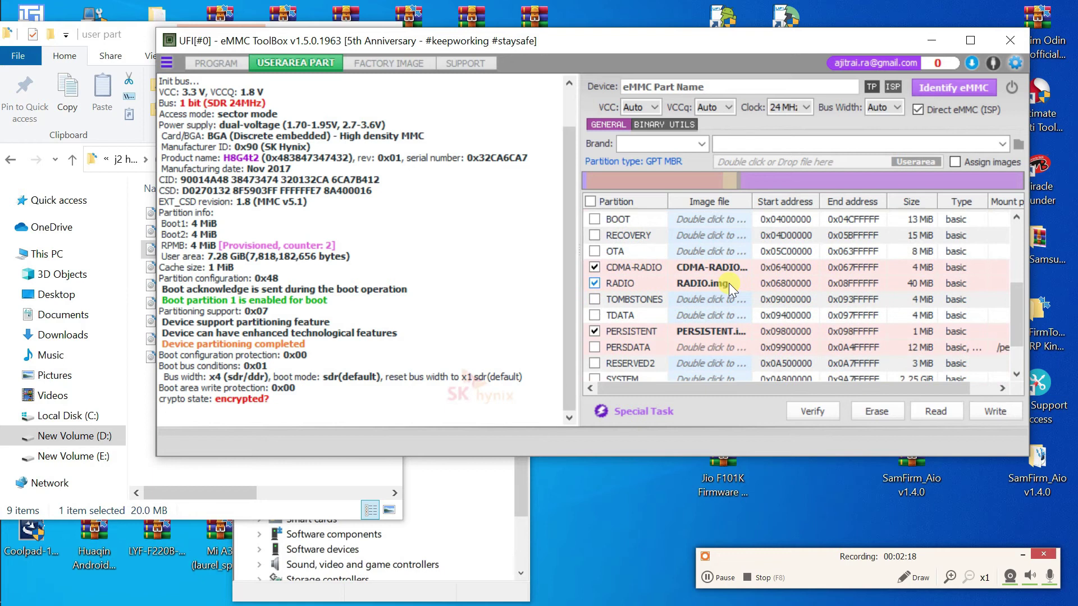
double_click(727, 349)
click(148, 322)
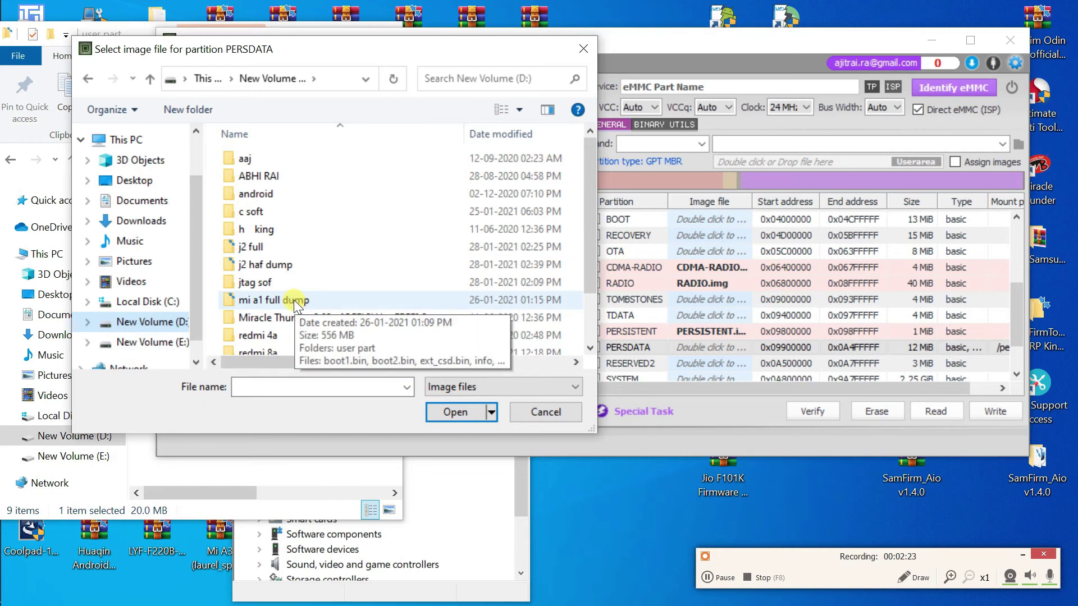
double_click(328, 262)
click(302, 157)
double_click(302, 157)
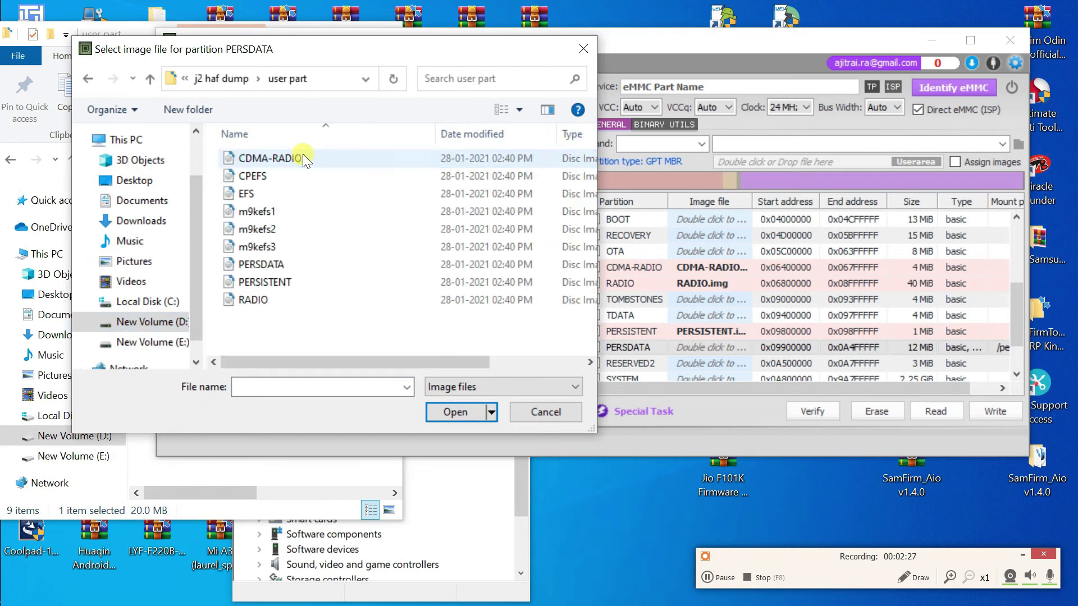
click(330, 263)
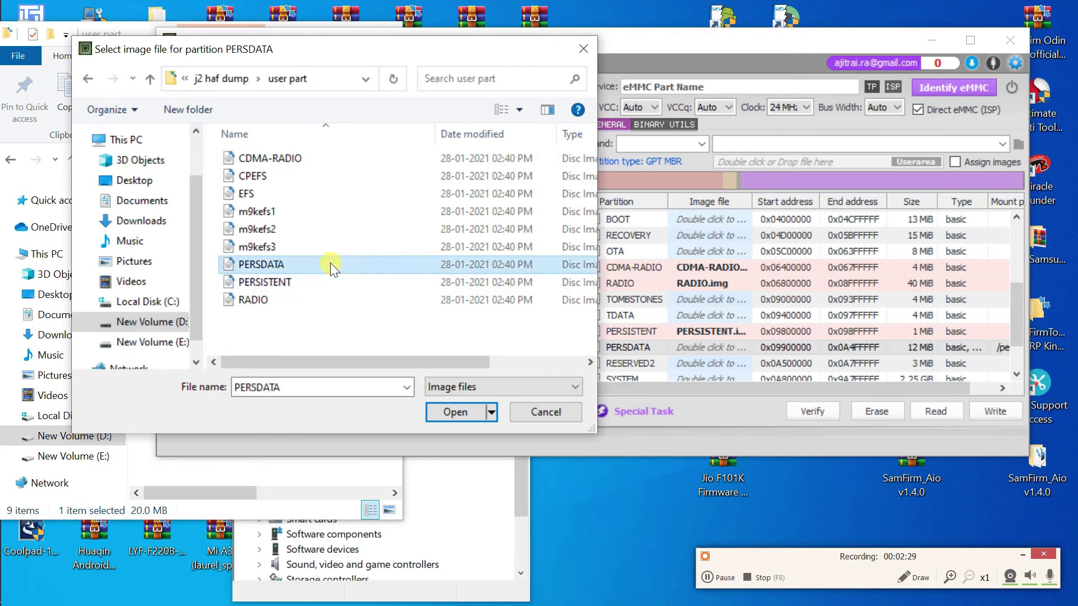
click(443, 410)
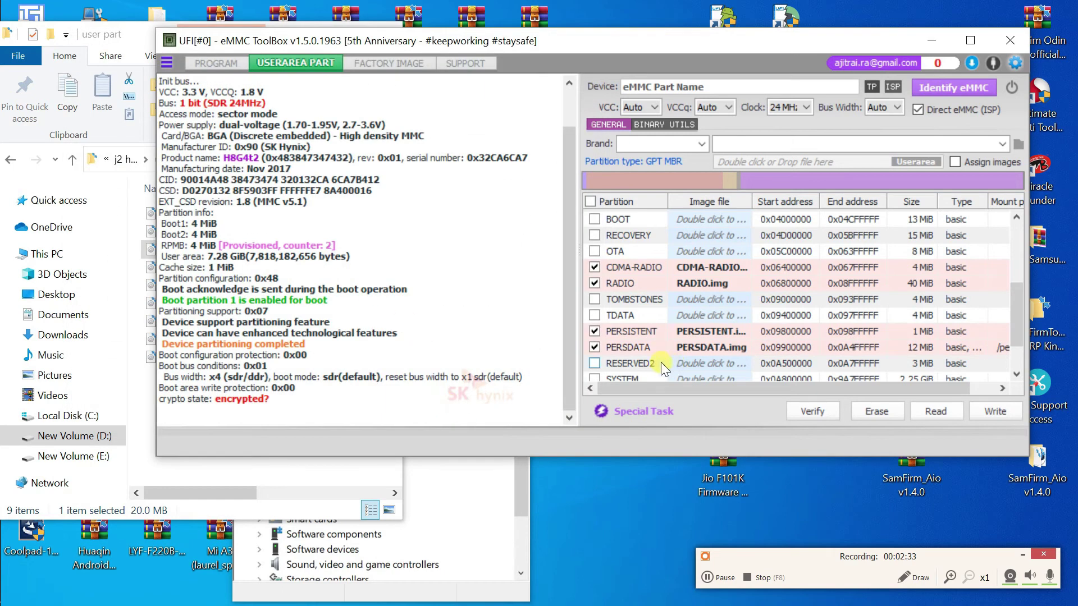
Step: Review the partition assignments and write the EFS, CPEFS, m9kefs1, m9kefs2, m9kefs3, CDMA-RADIO, RADIO, PERSISTENT and PERSDATA images to the eMMC
scroll(657, 362, down, 3)
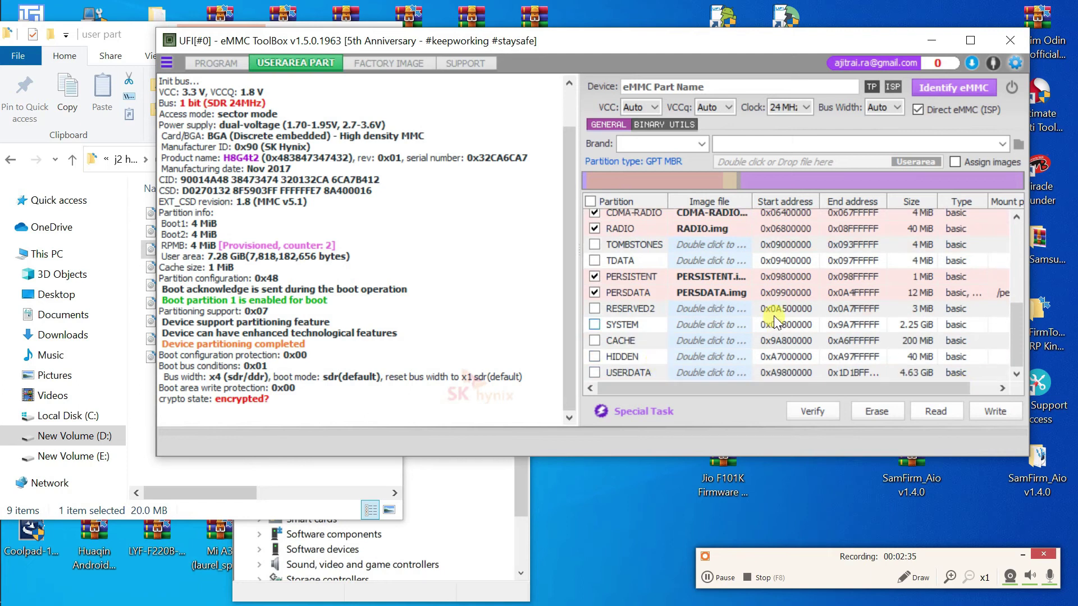
scroll(881, 305, up, 3)
scroll(783, 274, up, 2)
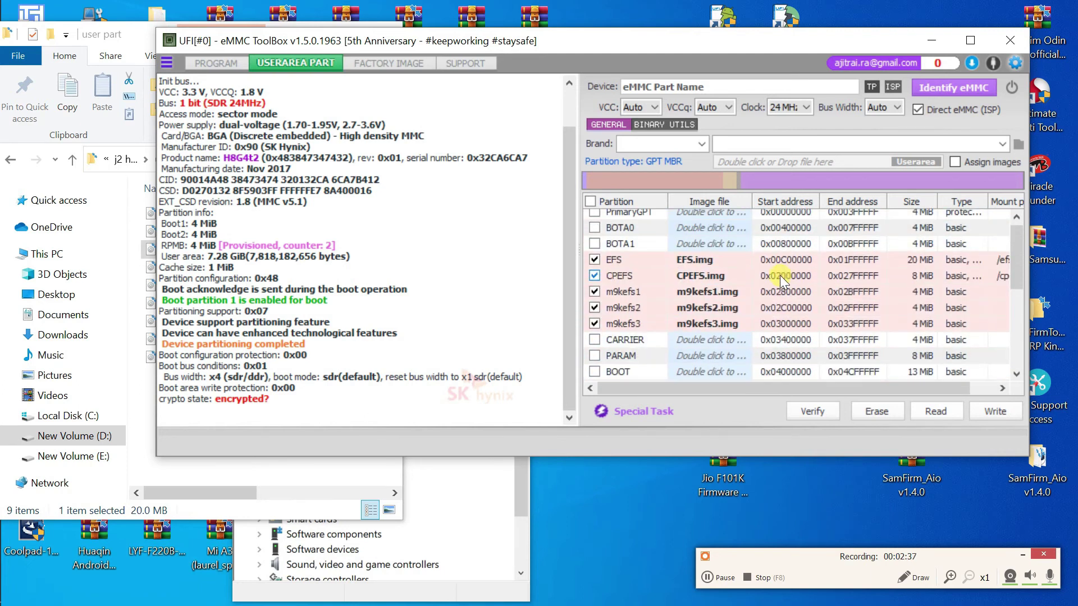
scroll(799, 267, down, 5)
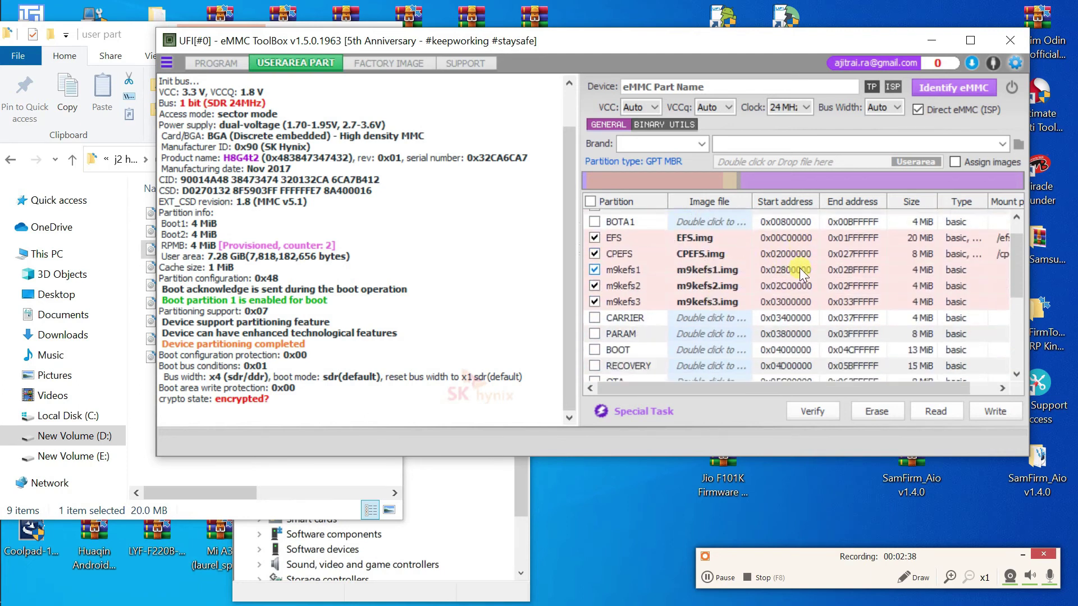
click(978, 411)
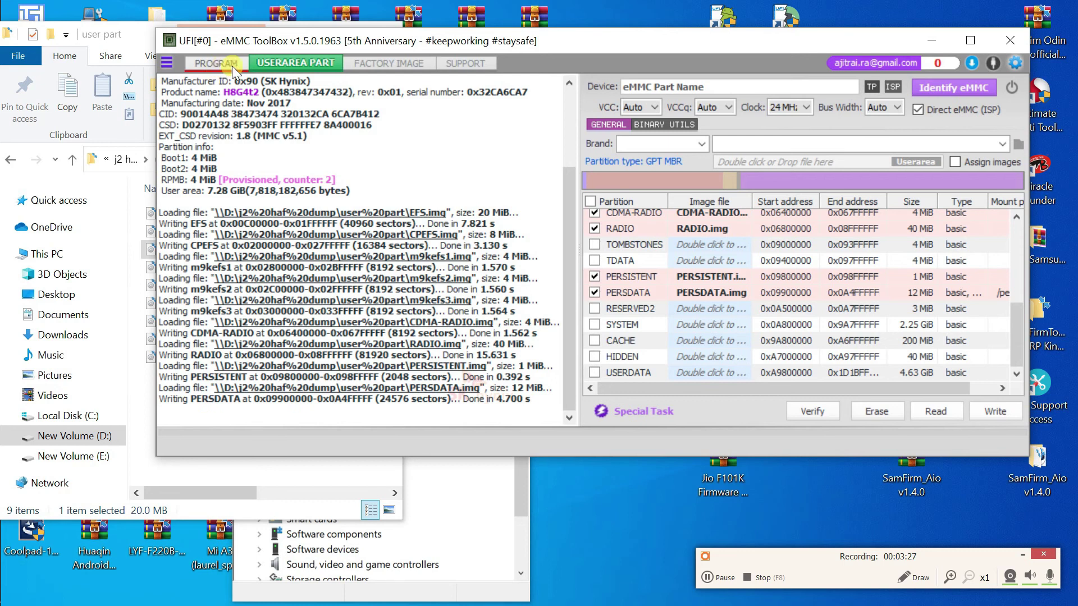
Step: Return to the eMMC programming view and identify the eMMC again
click(208, 64)
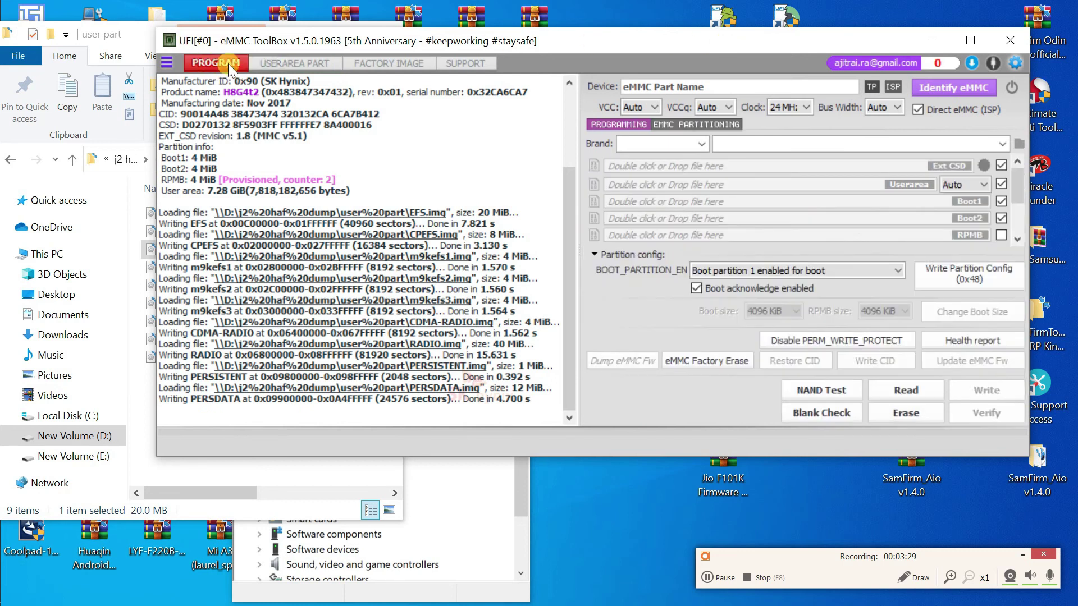
click(930, 88)
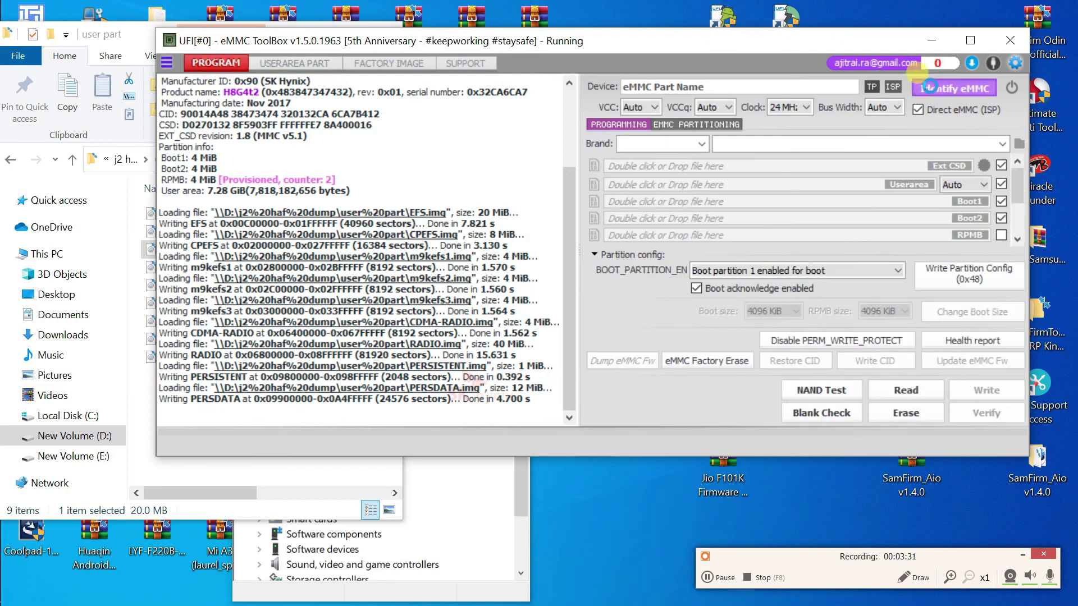